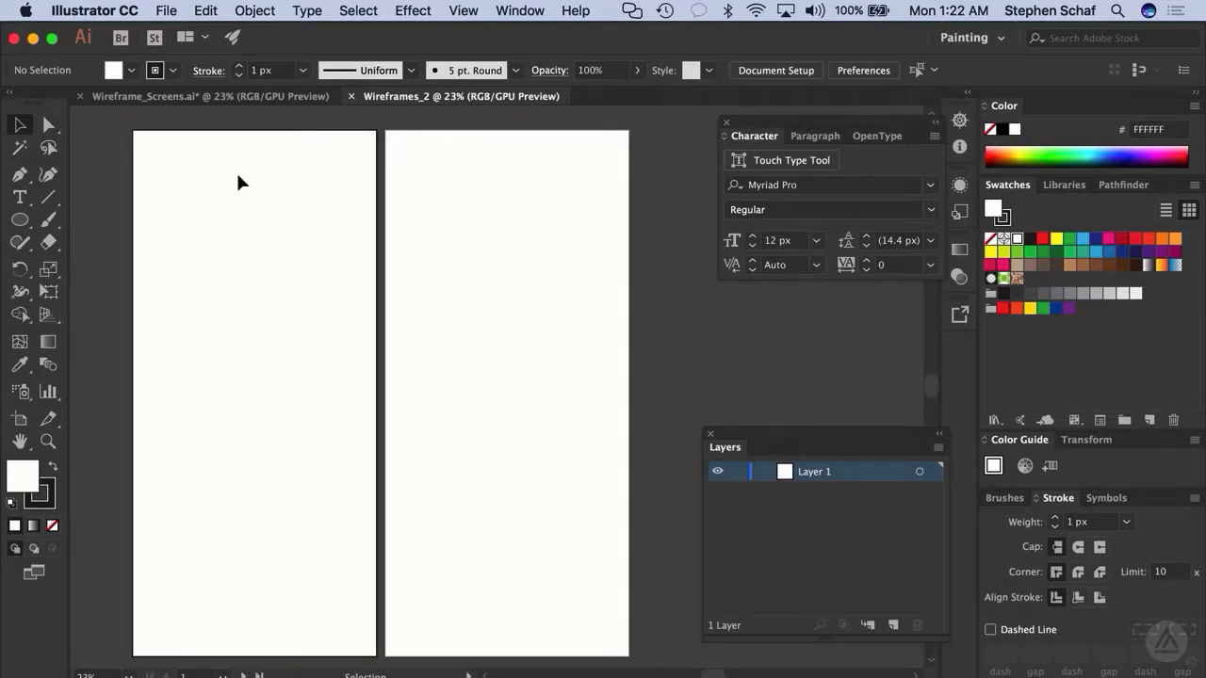
Place Tripsake_Sketches.jpeg as a large linked image and move it so its first phone sketch lies over the first artboard.
{"action": "left_click", "coordinate": [166, 10]}
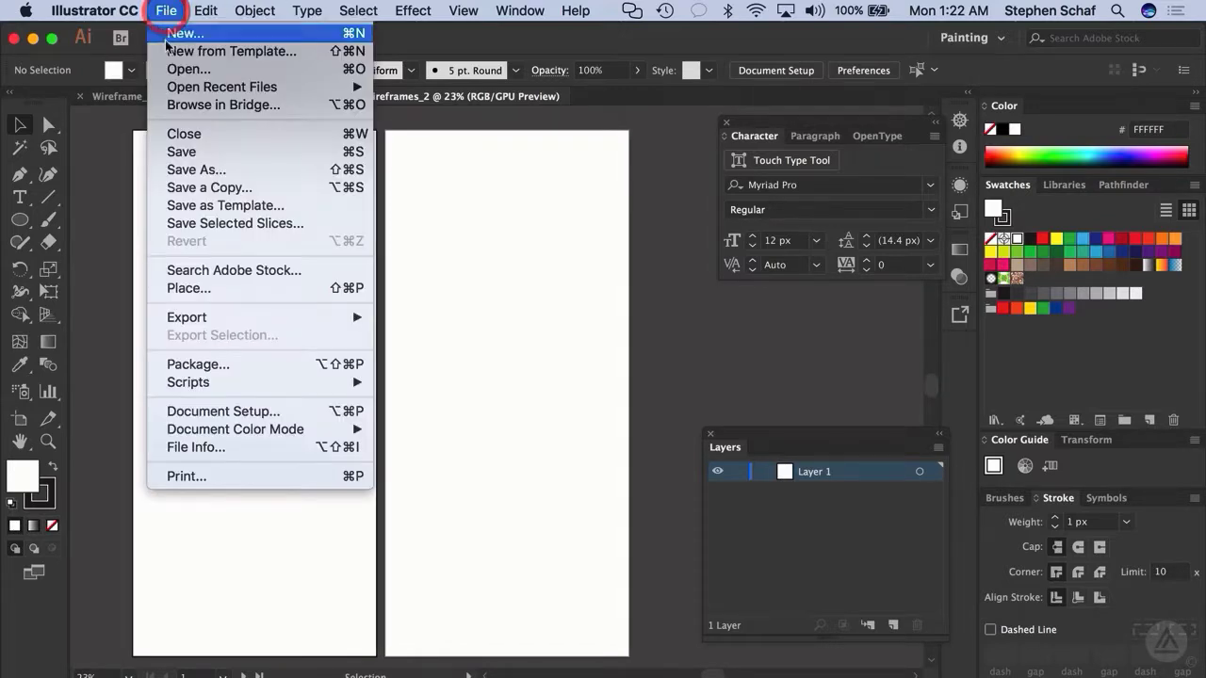
{"action": "left_click", "coordinate": [107, 216]}
{"action": "key", "text": "super+minus"}
{"action": "key", "text": "super+minus"}
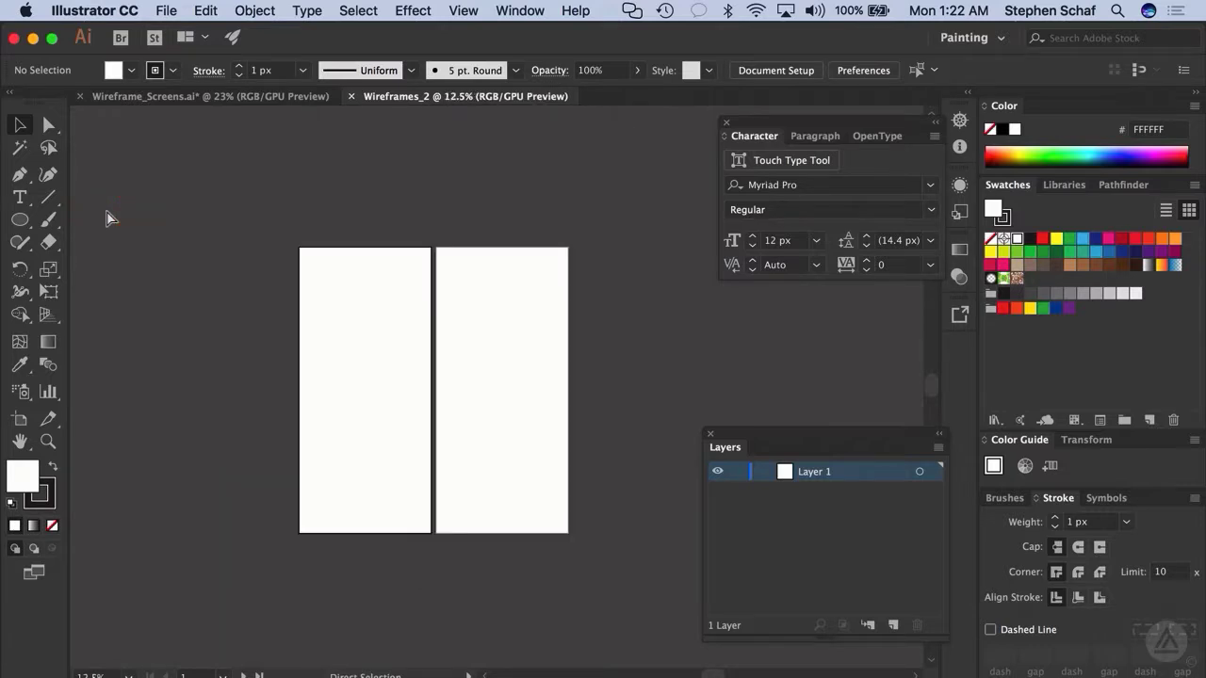
{"action": "left_click", "coordinate": [177, 13]}
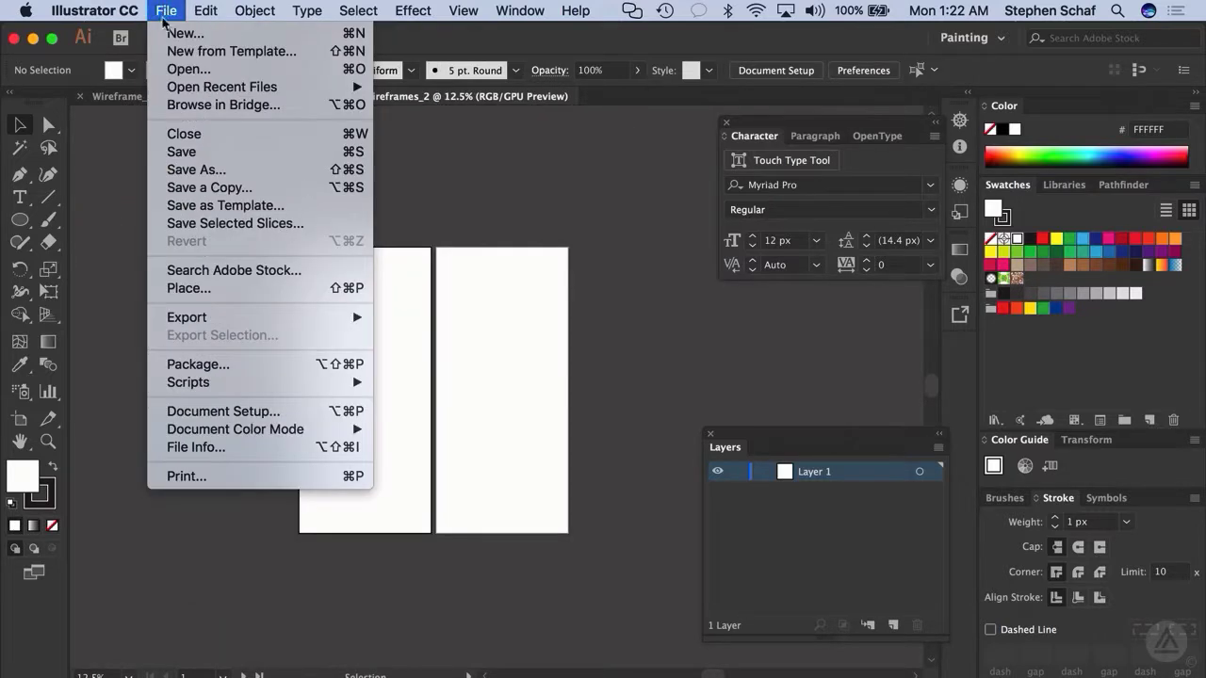
{"action": "left_click", "coordinate": [188, 288]}
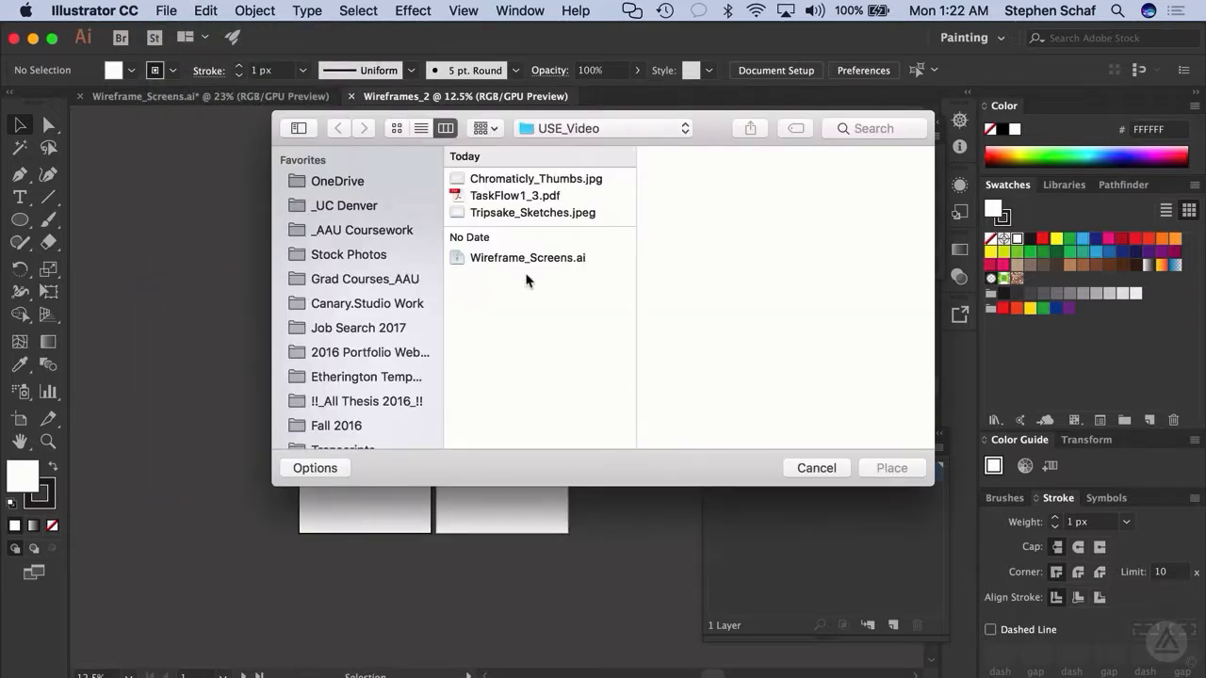
{"action": "left_click", "coordinate": [507, 198]}
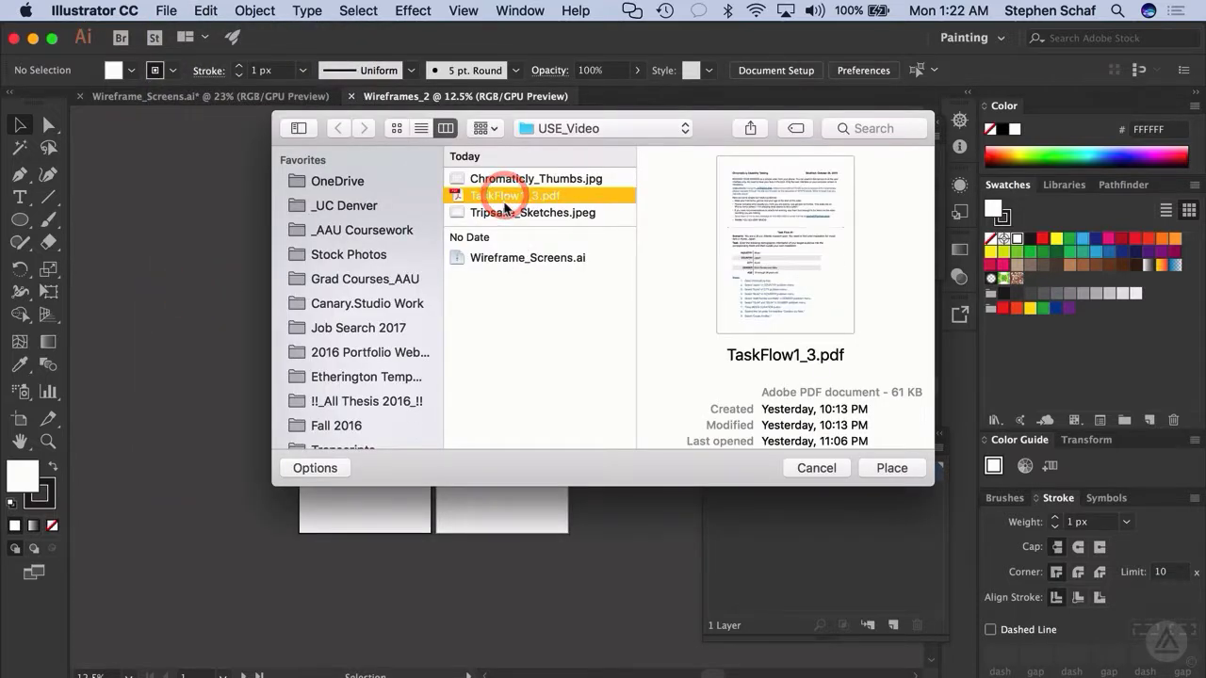
{"action": "left_click", "coordinate": [507, 214]}
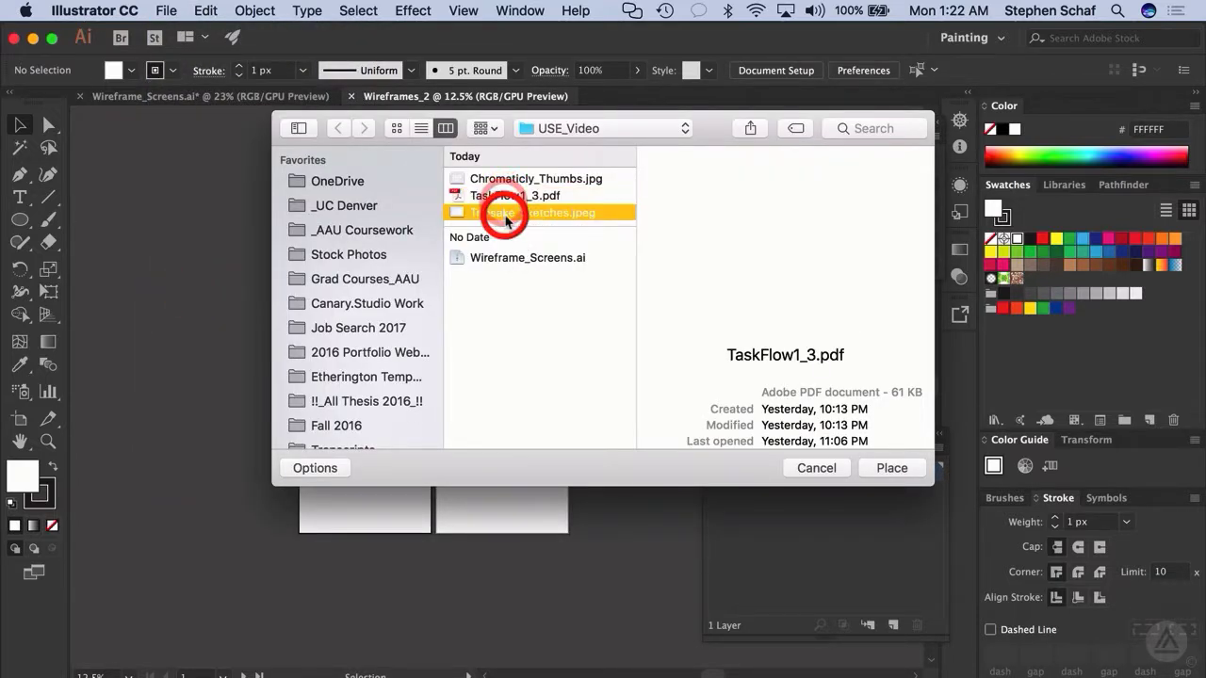
{"action": "left_click", "coordinate": [876, 468]}
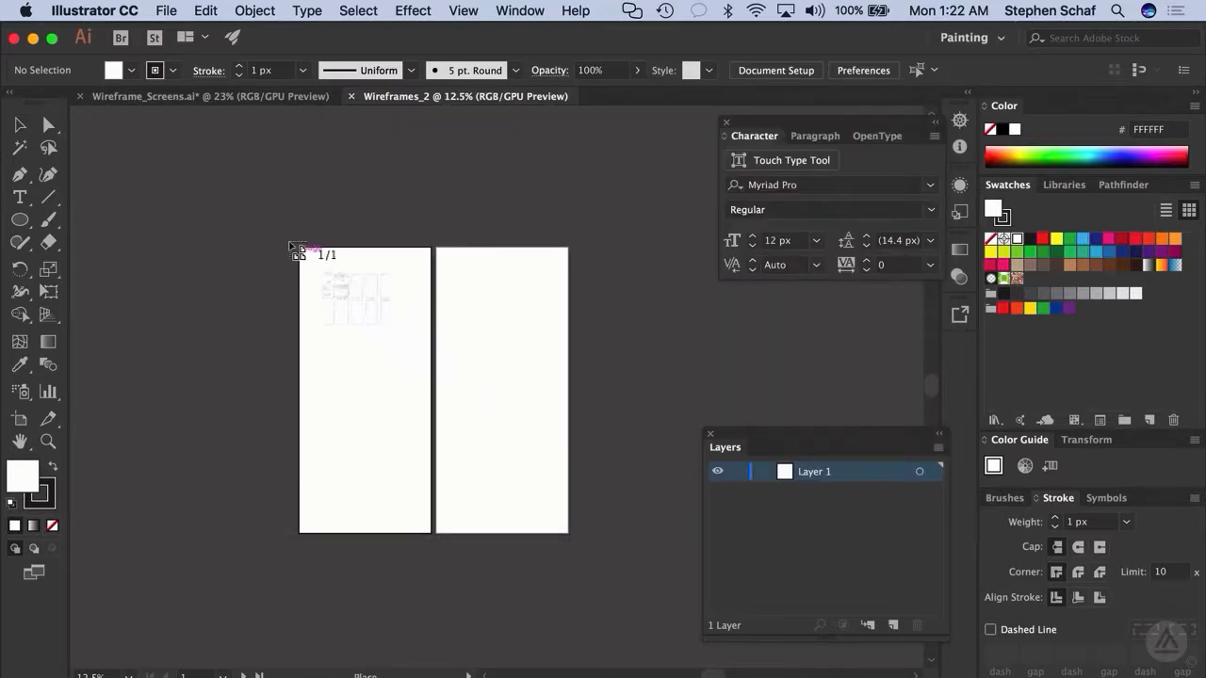
{"action": "left_click_drag", "start_coordinate": [198, 143], "coordinate": [675, 493]}
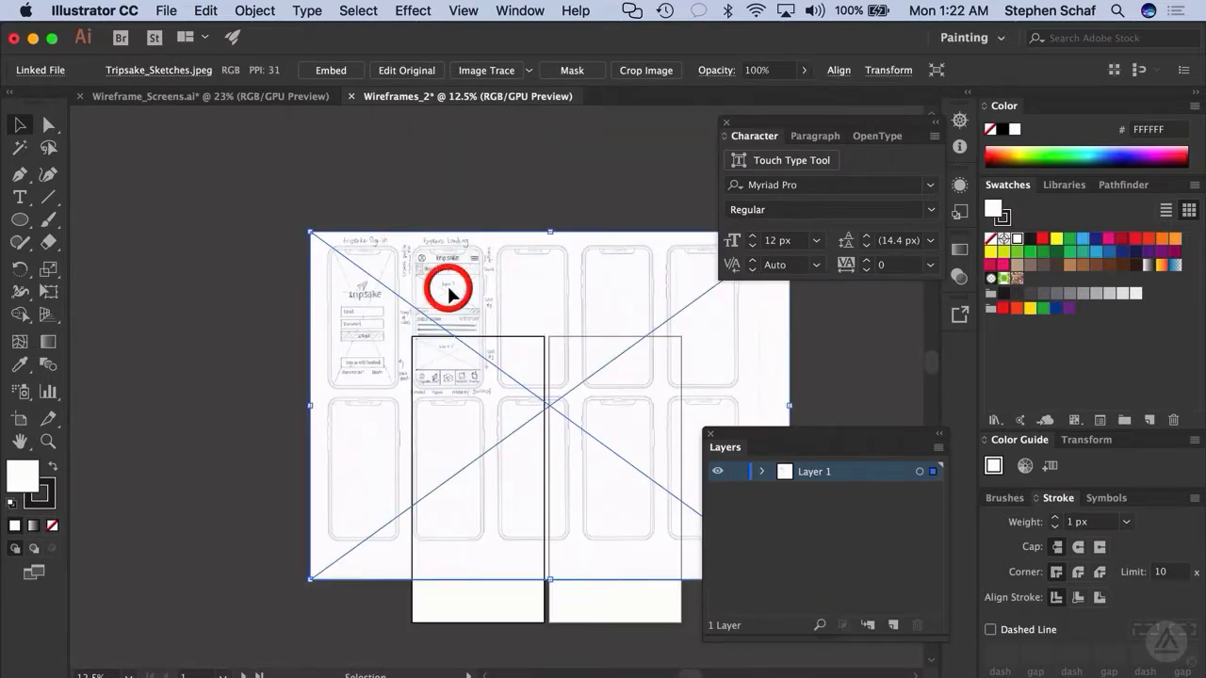
{"action": "mouse_move", "coordinate": [449, 294]}
{"action": "left_mouse_down"}
{"action": "mouse_move", "coordinate": [512, 394]}
{"action": "mouse_move", "coordinate": [546, 399]}
{"action": "mouse_move", "coordinate": [537, 386]}
{"action": "left_mouse_up"}
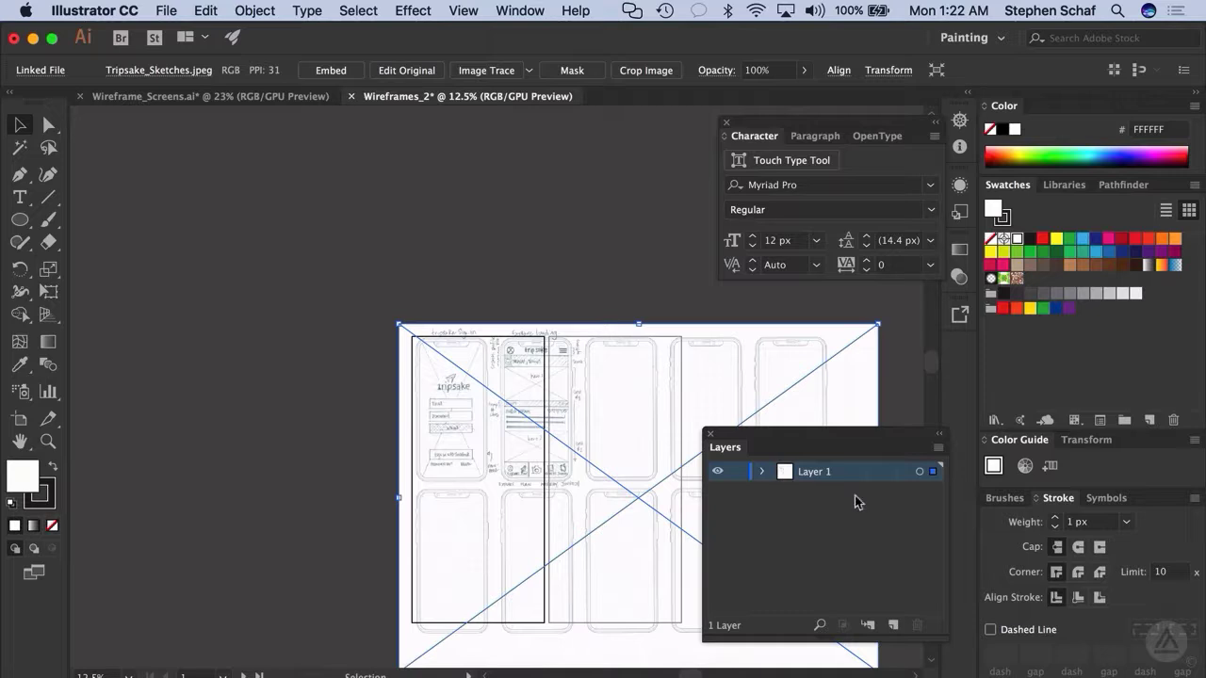
Create a new layer named "Screen 1" and rename Layer 1 as "Screen 2".
{"action": "left_click", "coordinate": [934, 448]}
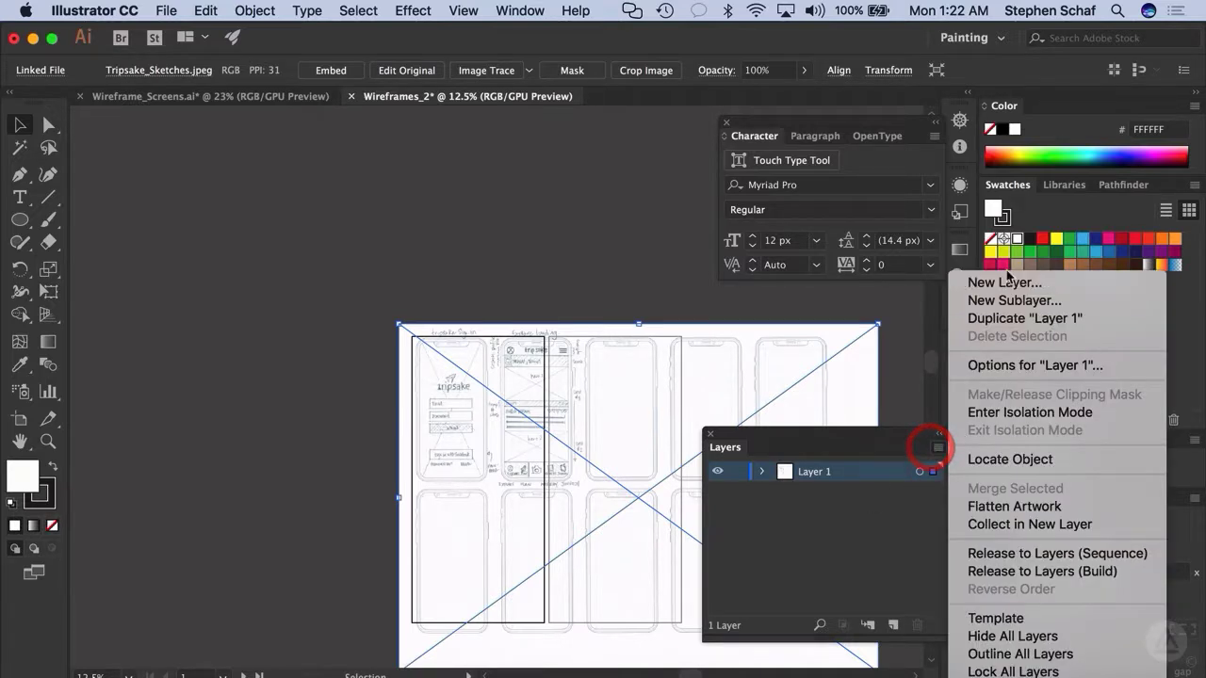
{"action": "left_click", "coordinate": [1000, 280]}
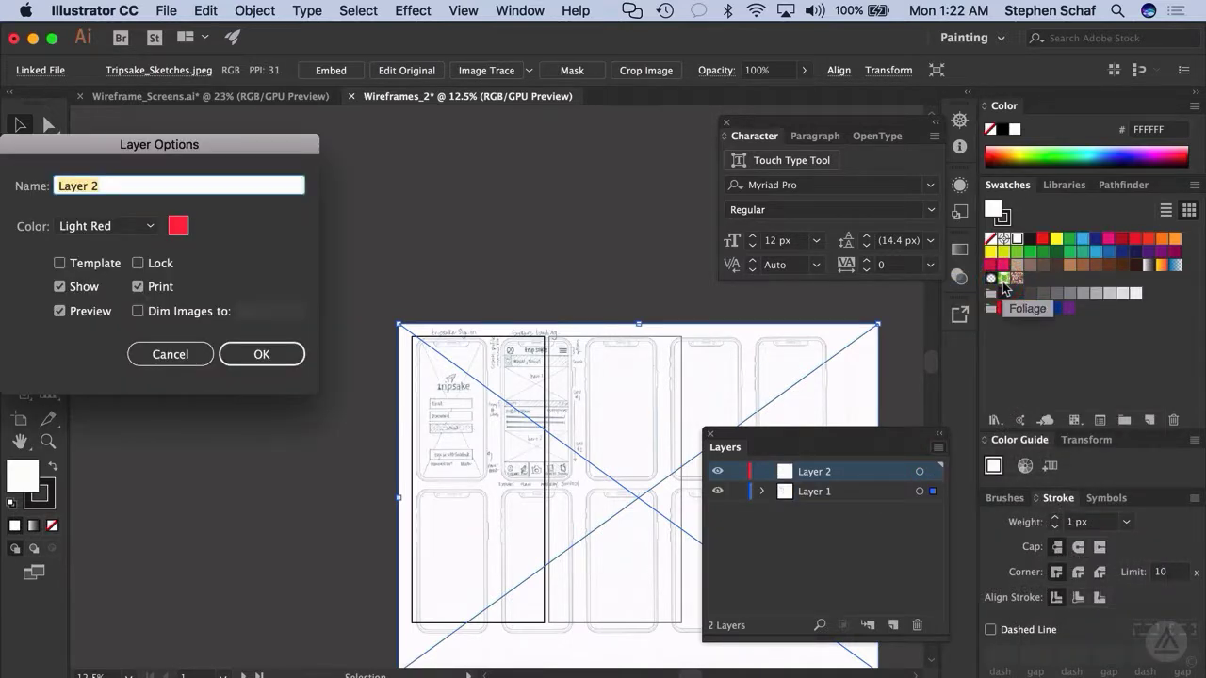
{"action": "type", "text": "Screen 1"}
{"action": "key", "text": "Return"}
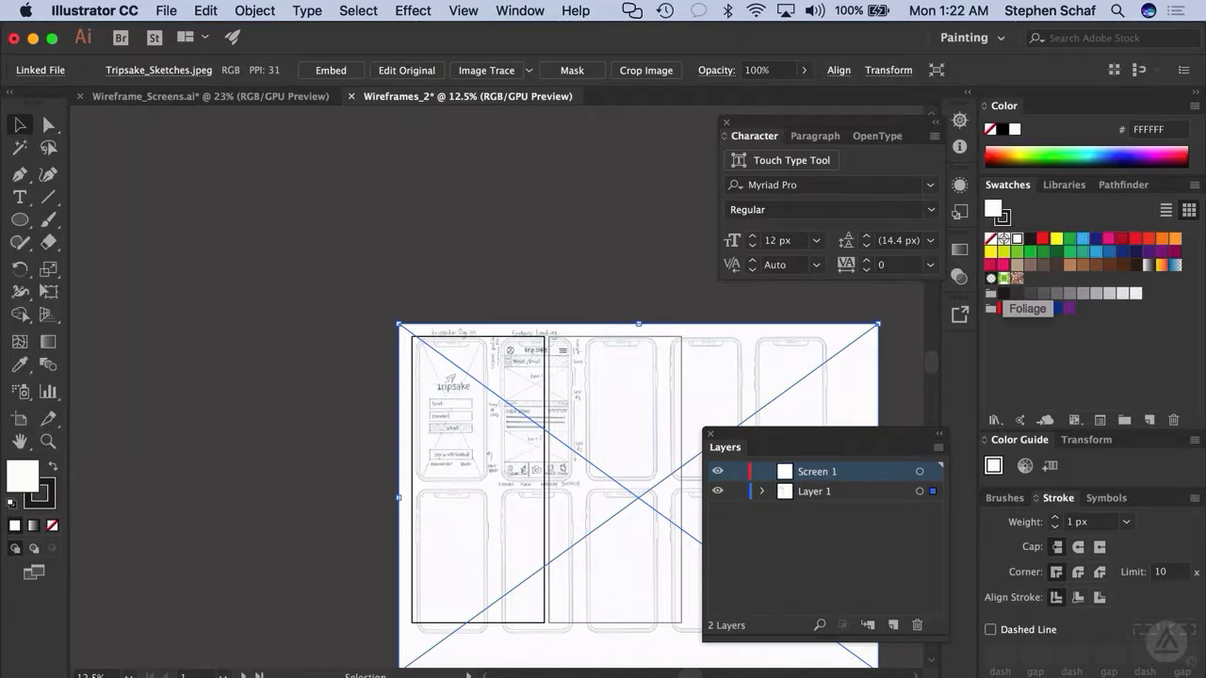
{"action": "double_click", "coordinate": [812, 492]}
{"action": "type", "text": "Screen 2"}
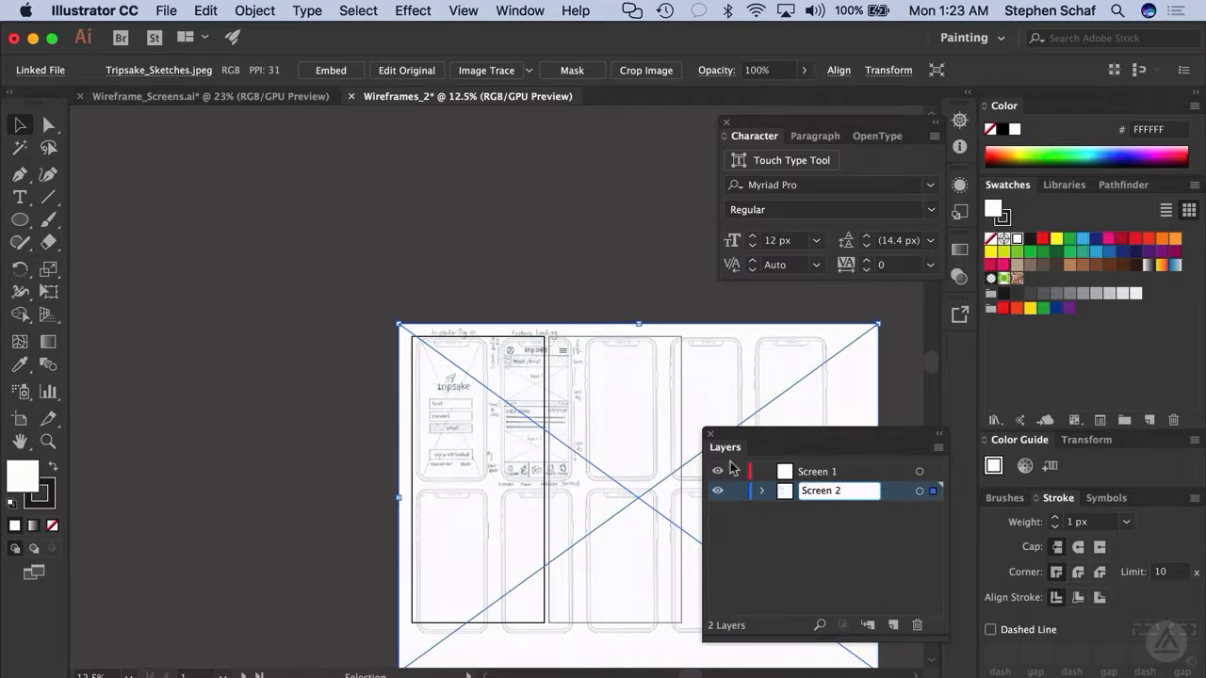
Create another new layer named "Template Screen 1" above the Screen 2 layer.
{"action": "left_click", "coordinate": [938, 450]}
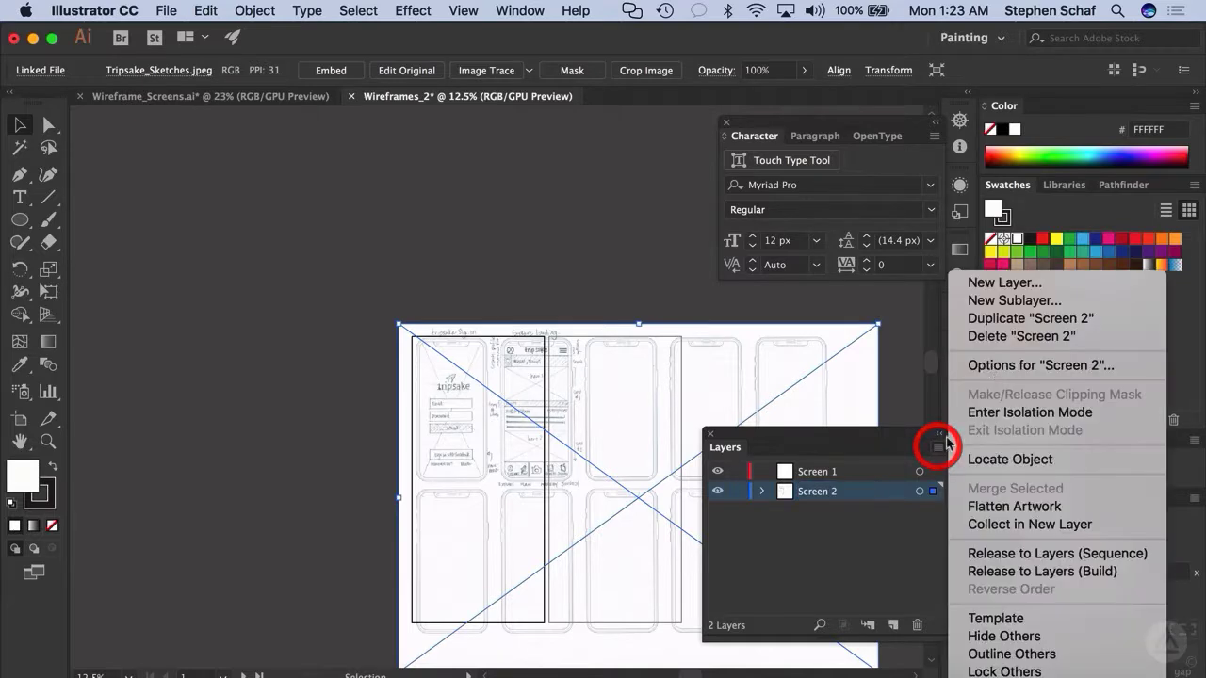
{"action": "left_click", "coordinate": [1000, 281]}
{"action": "type", "text": "Template Screen 1"}
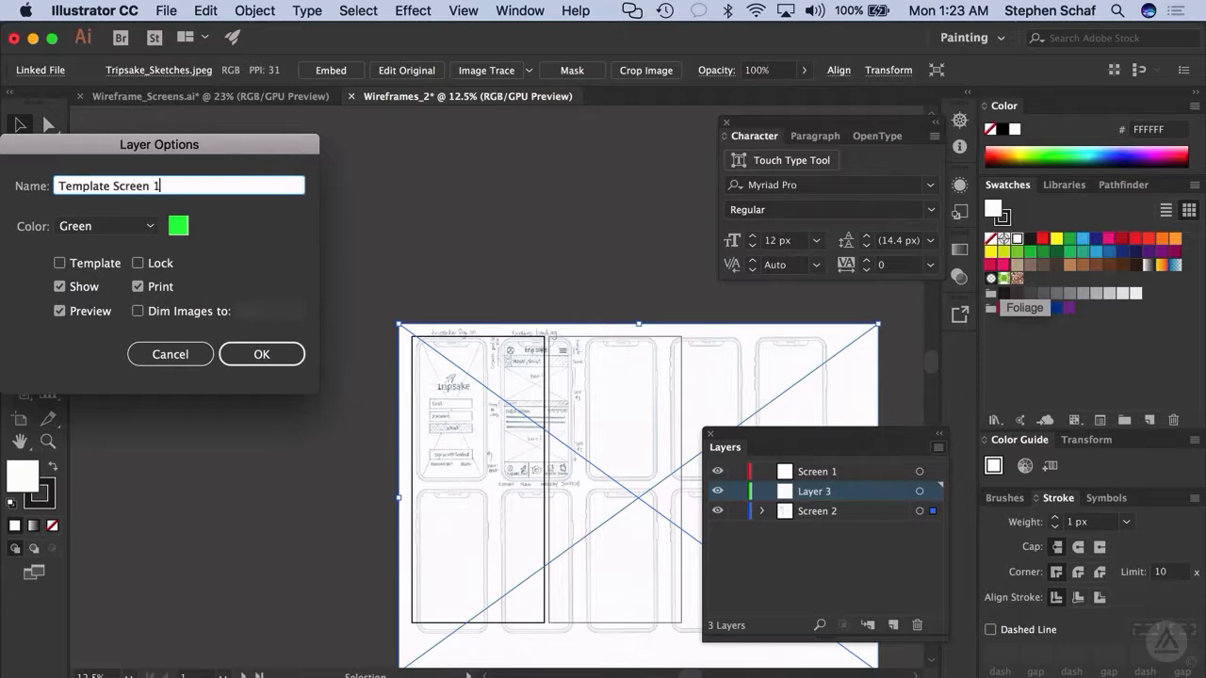
{"action": "key", "text": "Return"}
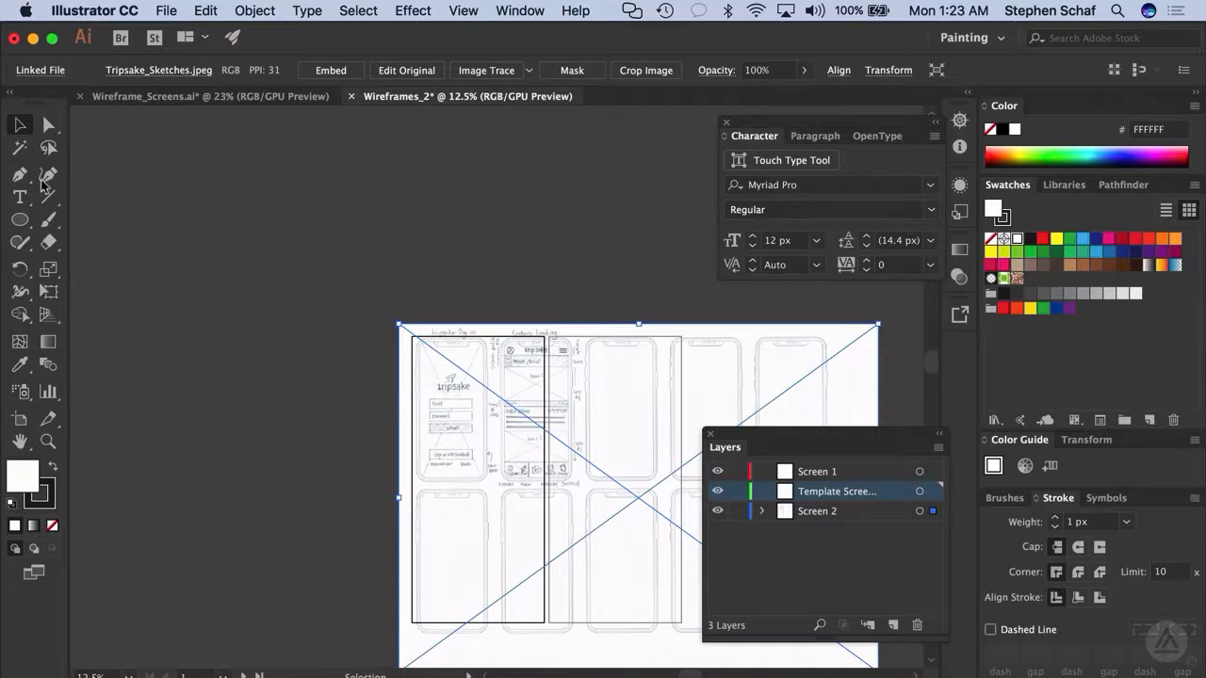
Draw a rectangle about 1125 x 2436 px covering the first artboard on the Template Screen 1 layer.
{"action": "left_click", "coordinate": [807, 503]}
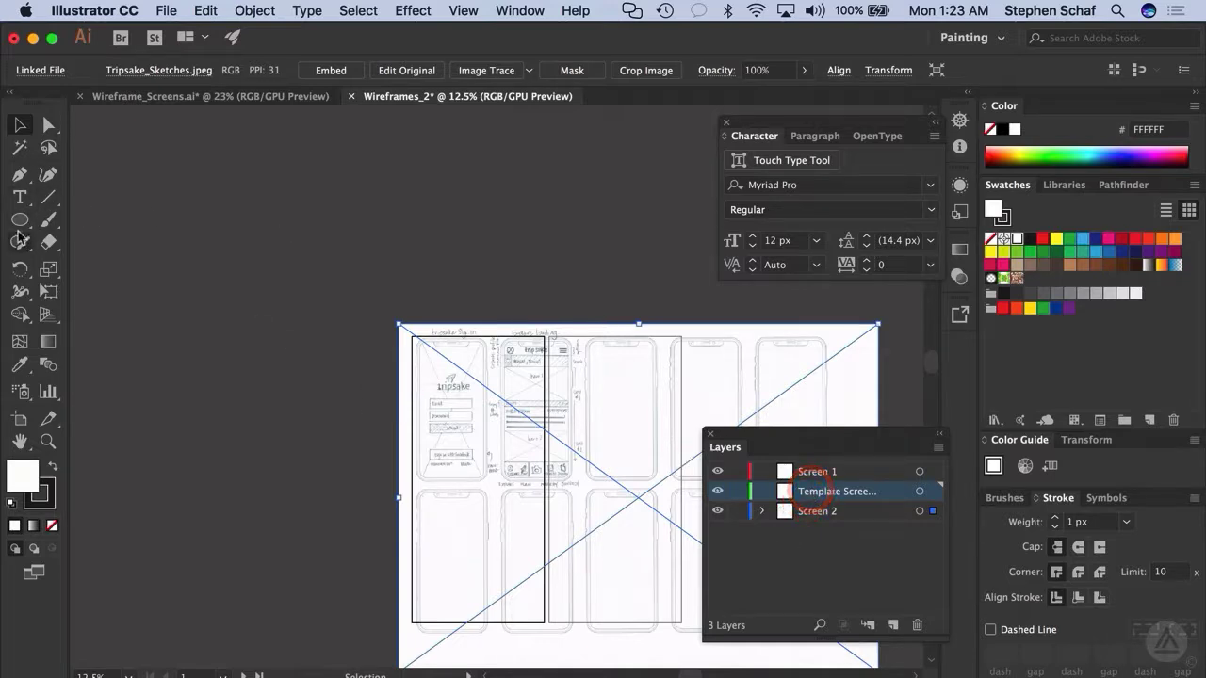
{"action": "left_click_drag", "start_coordinate": [19, 220], "coordinate": [64, 219]}
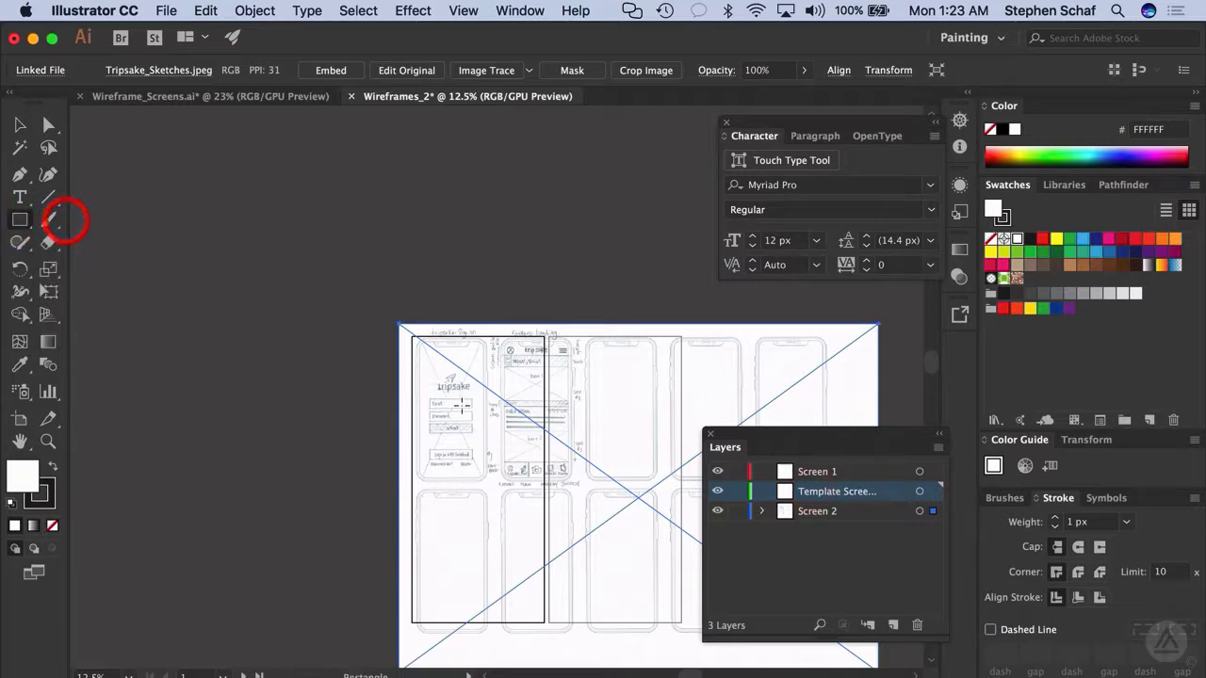
{"action": "key", "text": "super+equal"}
{"action": "key", "text": "super+equal"}
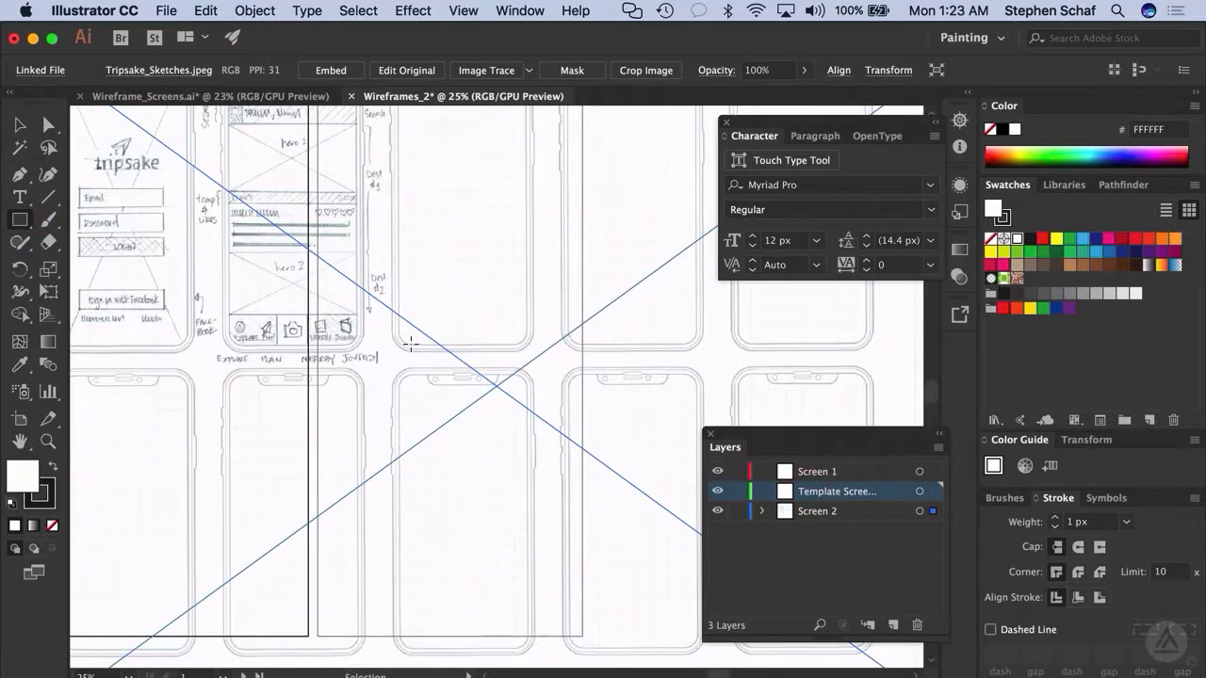
{"action": "key", "text": "super+minus"}
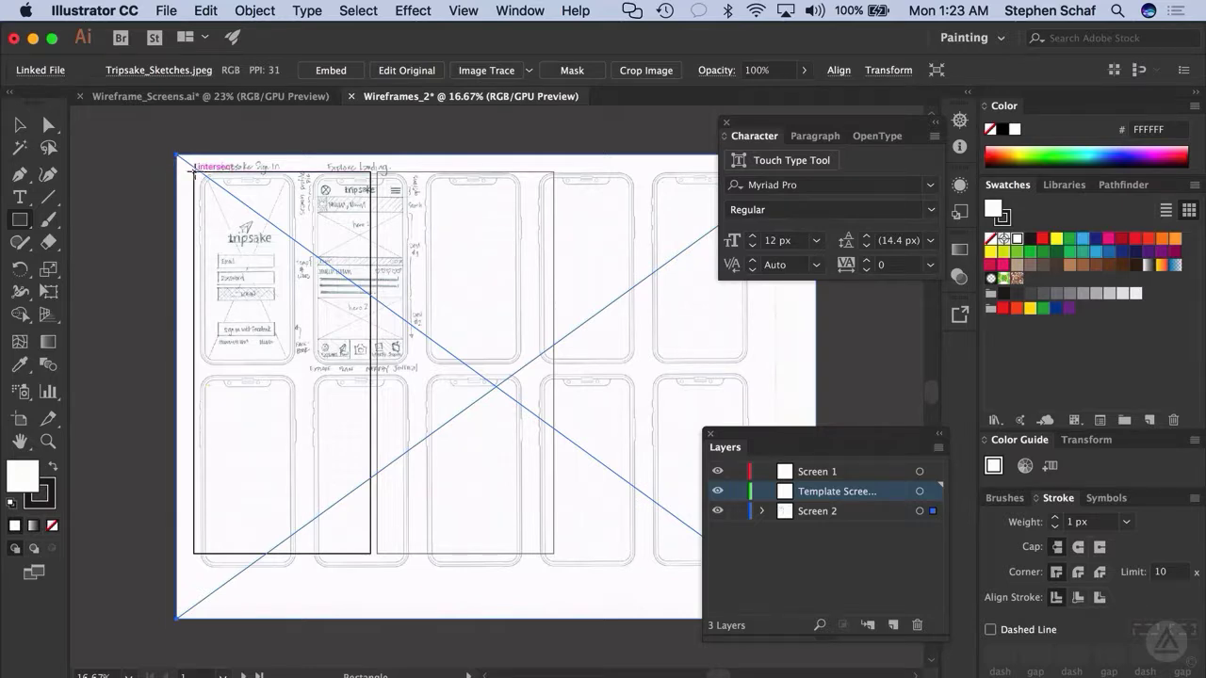
{"action": "left_click_drag", "start_coordinate": [192, 170], "coordinate": [371, 555]}
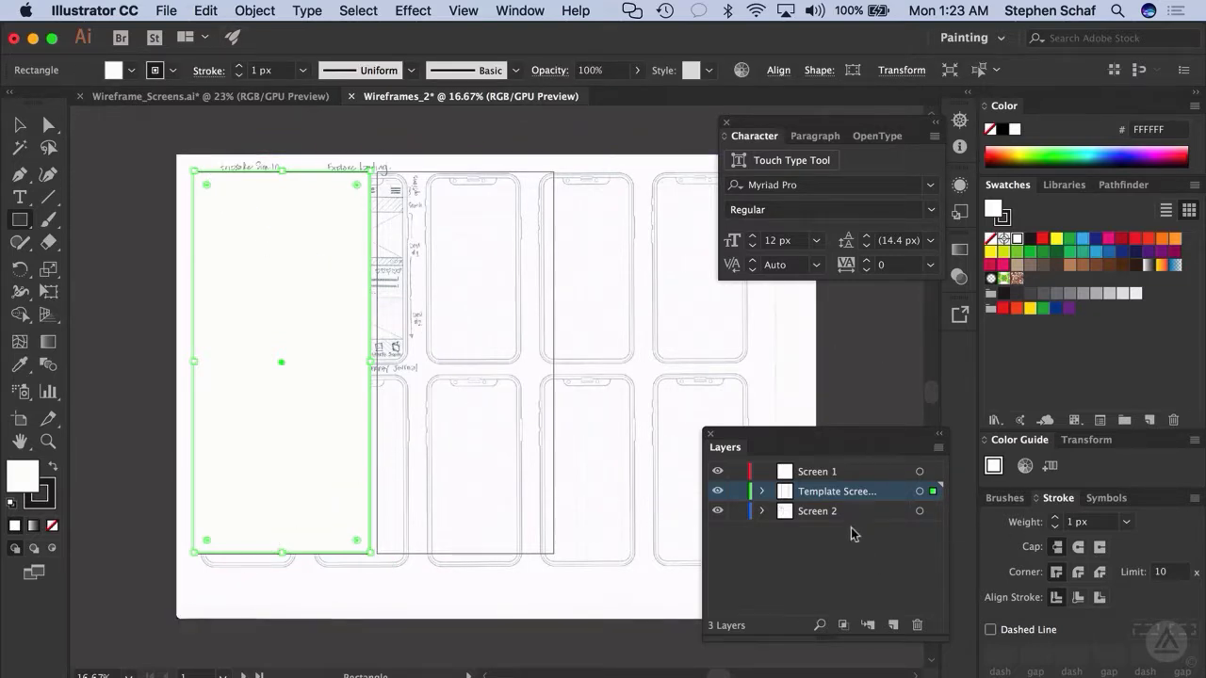
Expand the Template Screen 1 and Screen 2 layers and cut the linked sketch image out of Screen 2.
{"action": "left_click", "coordinate": [761, 491]}
{"action": "left_click", "coordinate": [821, 513]}
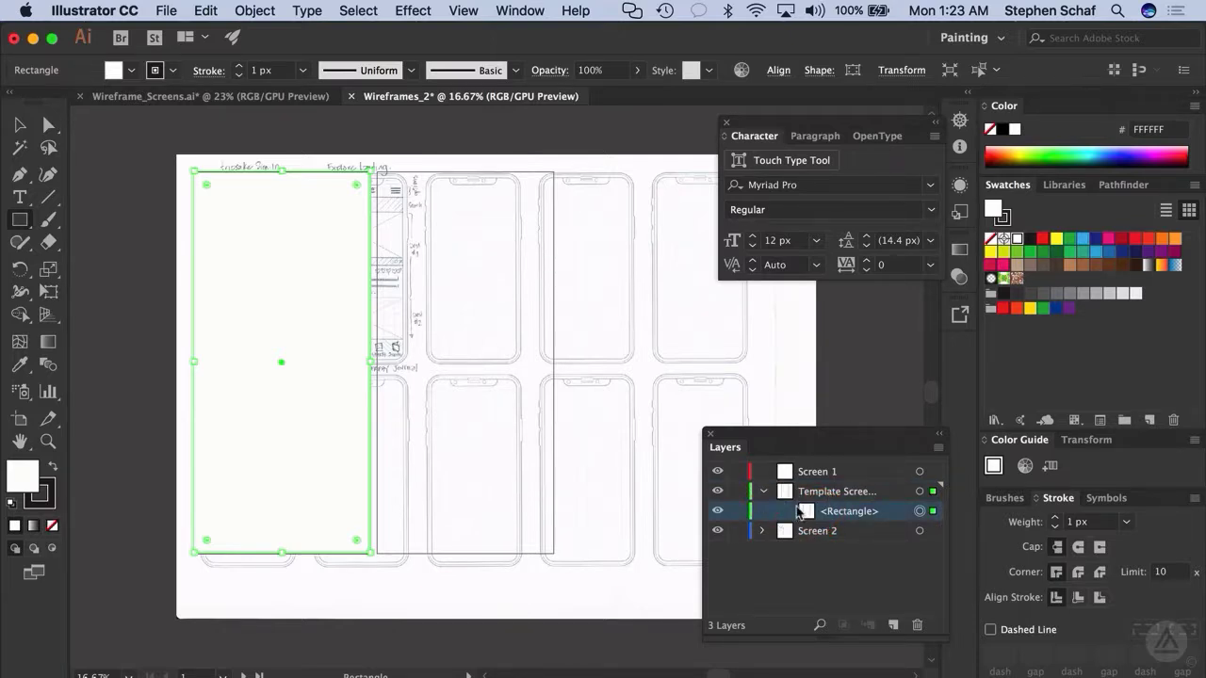
{"action": "left_click", "coordinate": [523, 585]}
{"action": "left_click", "coordinate": [73, 228]}
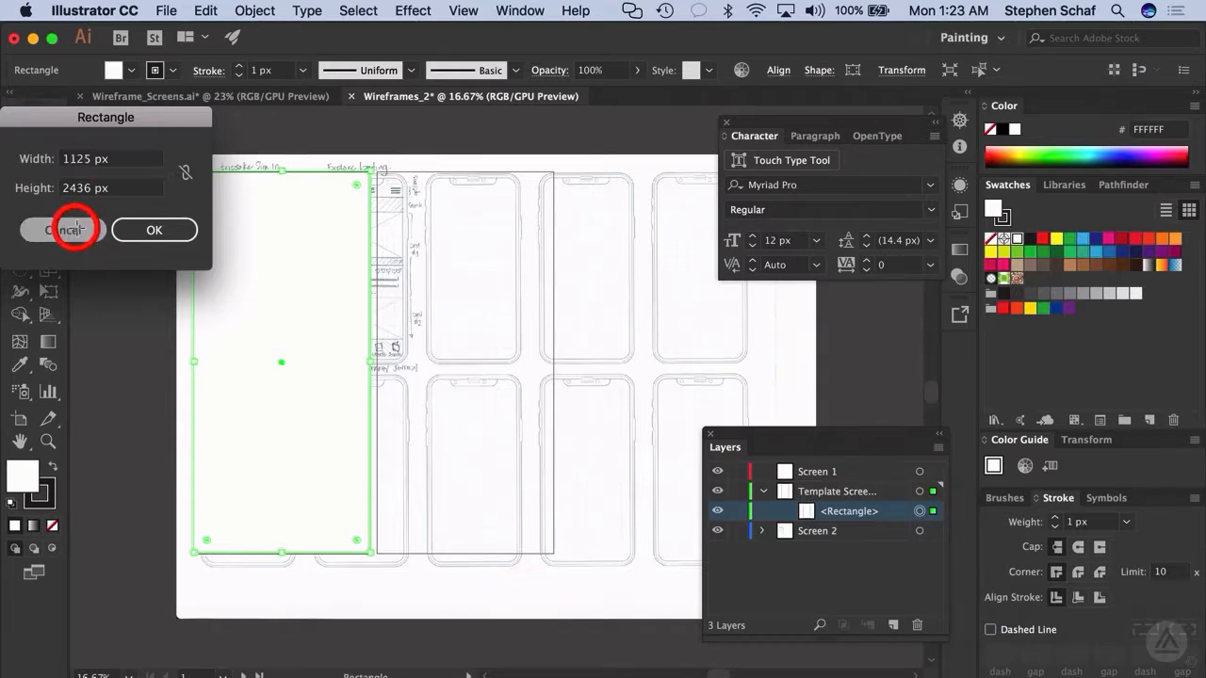
{"action": "left_click", "coordinate": [20, 124]}
{"action": "left_click", "coordinate": [524, 584]}
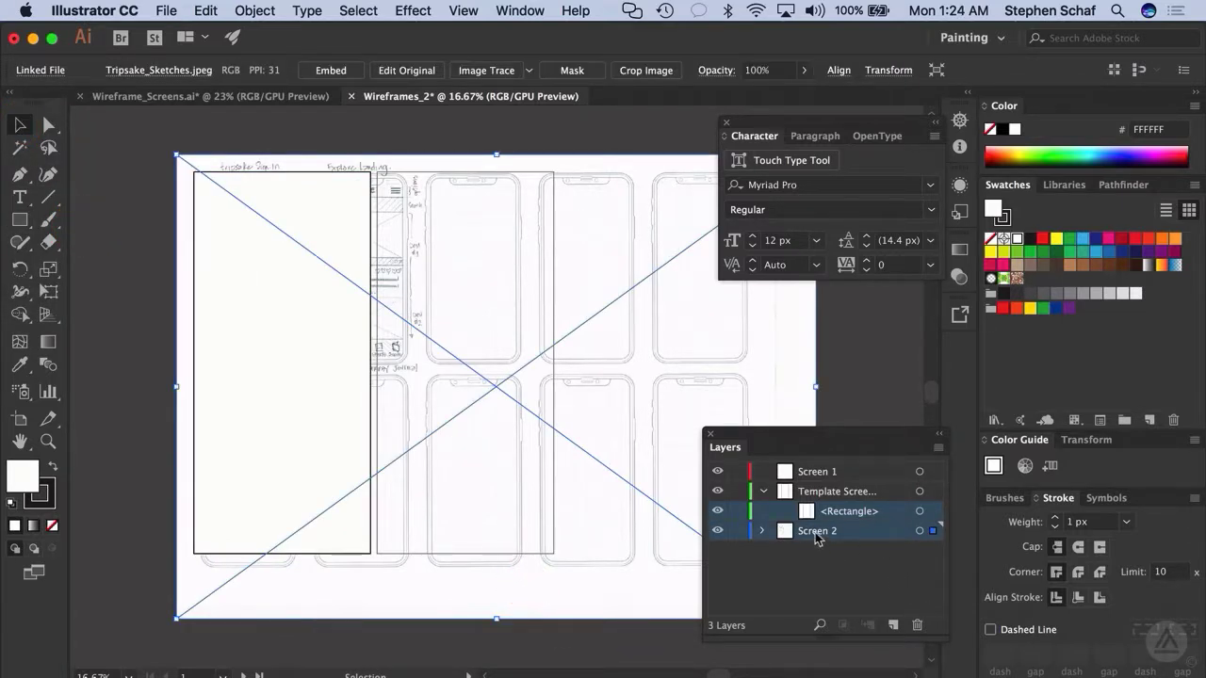
{"action": "left_click", "coordinate": [762, 530]}
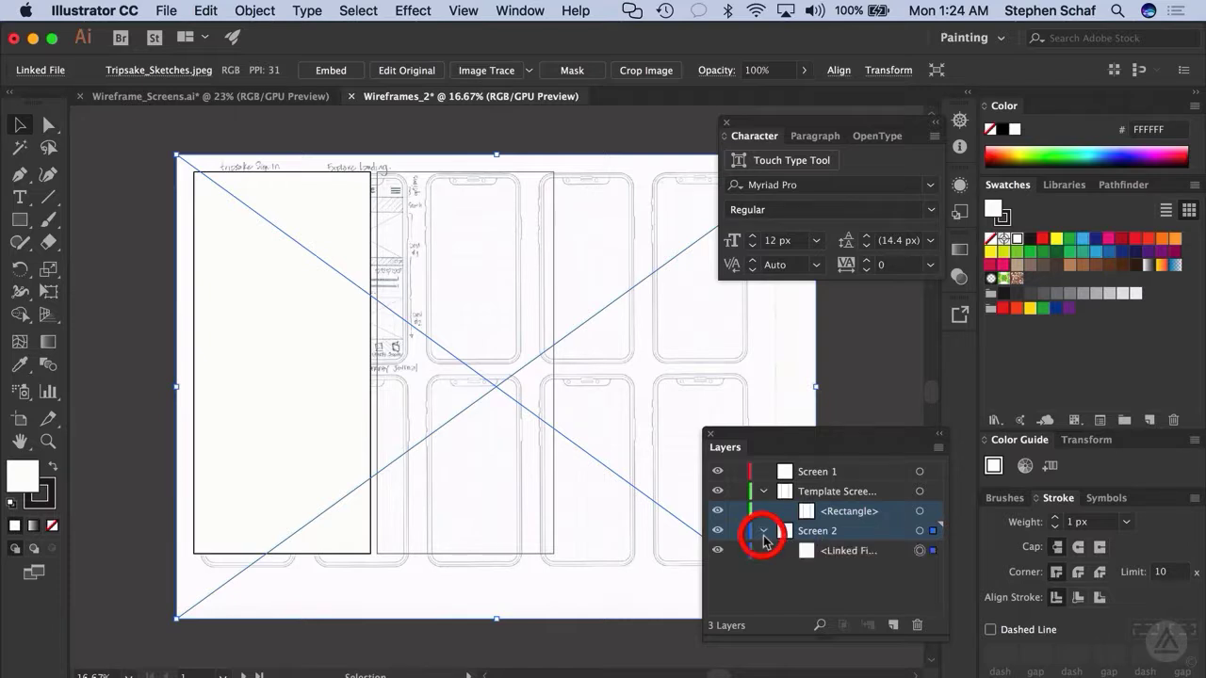
{"action": "left_click", "coordinate": [829, 554]}
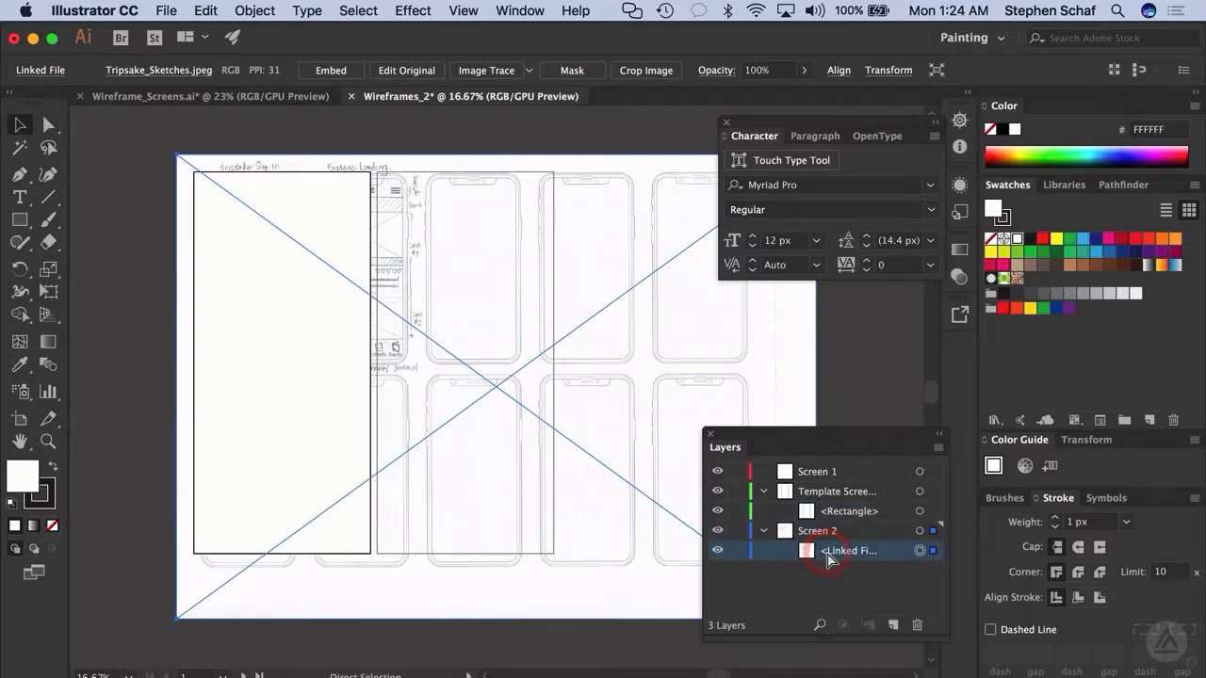
{"action": "key", "text": "Delete"}
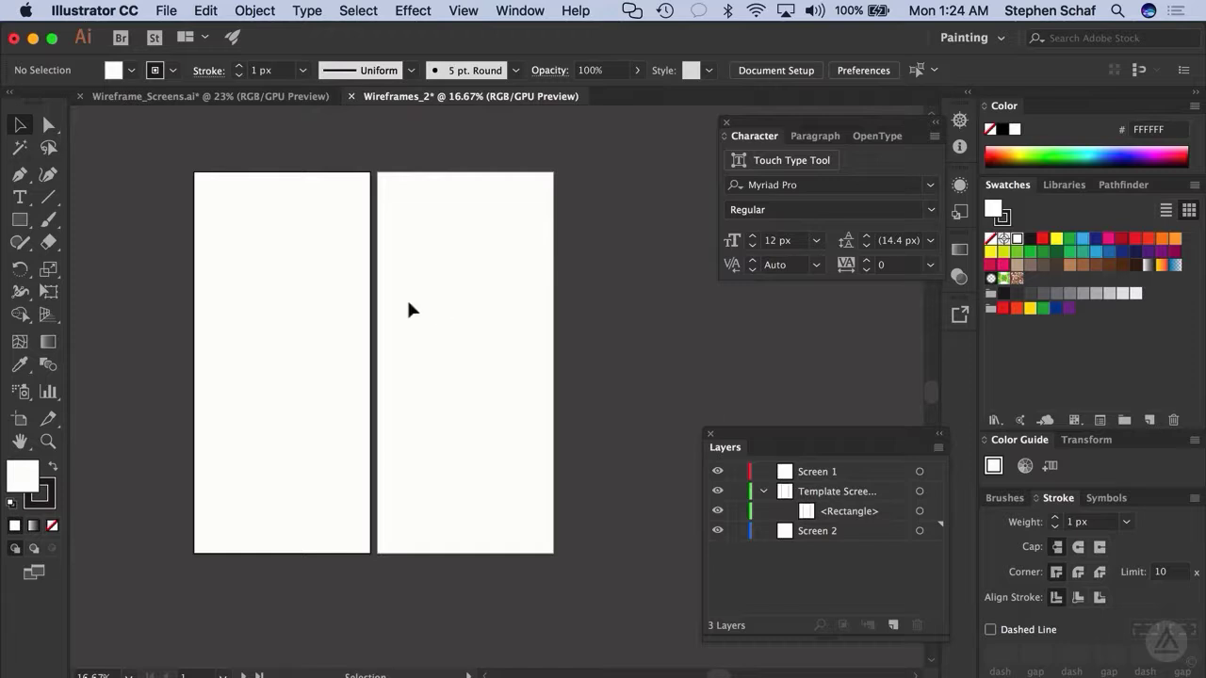
Paste the cut sketch image in place on the Template Screen 1 layer.
{"action": "left_click", "coordinate": [852, 493]}
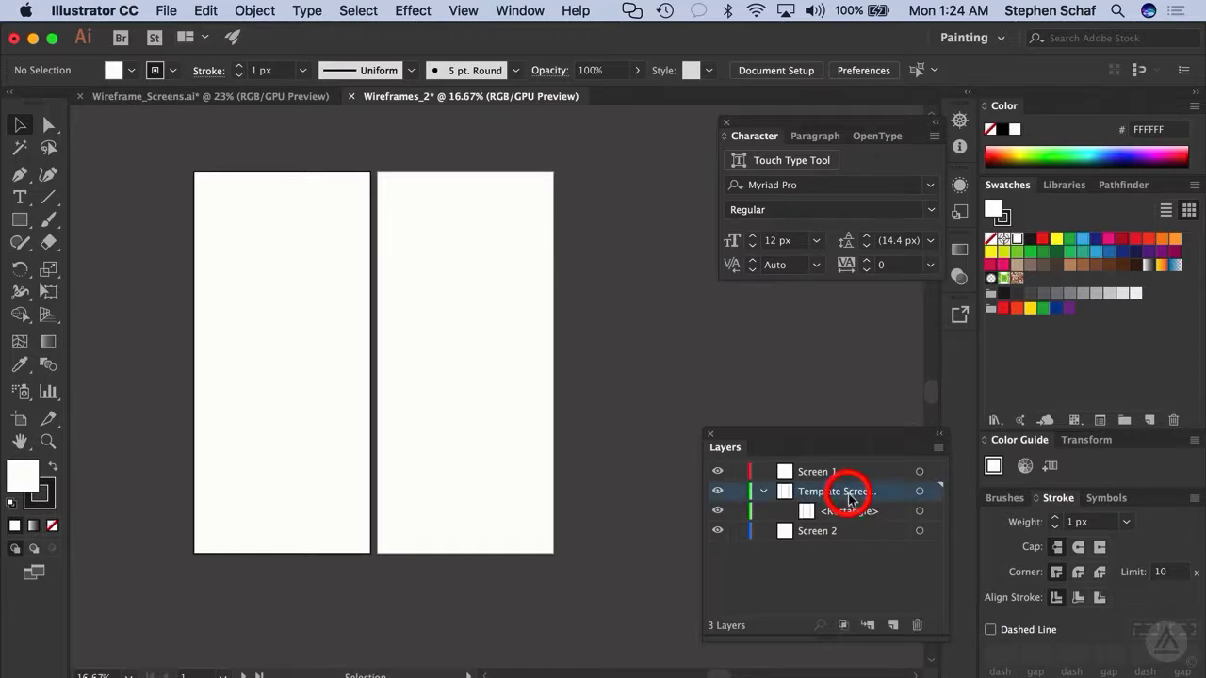
{"action": "left_click", "coordinate": [205, 10]}
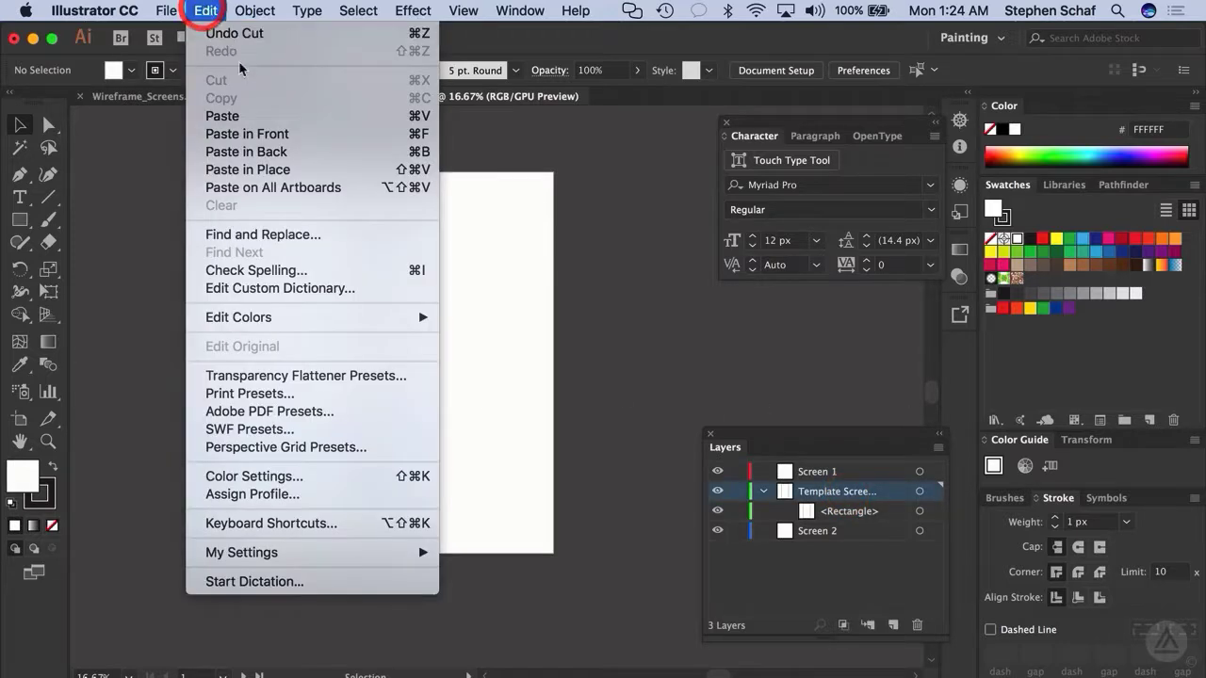
{"action": "left_click", "coordinate": [259, 169]}
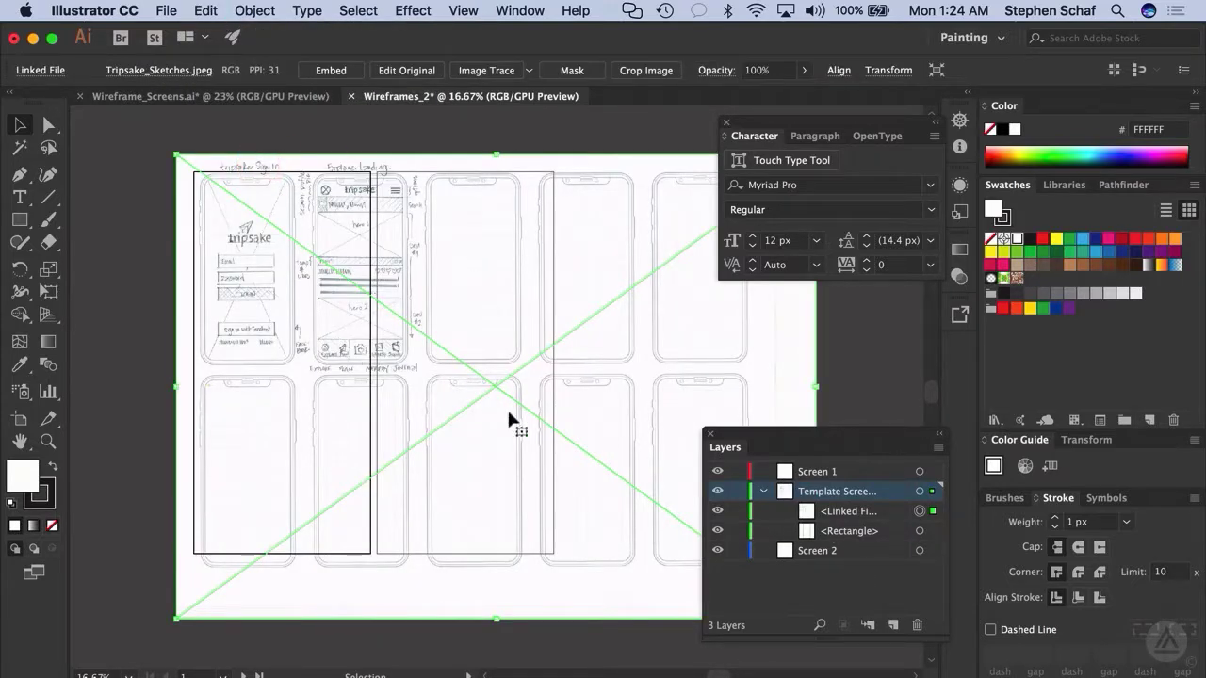
Enlarge the sketch image in two stages and reposition it so the Sign-In phone lies over the first artboard.
{"action": "left_click_drag", "start_coordinate": [497, 619], "coordinate": [532, 654]}
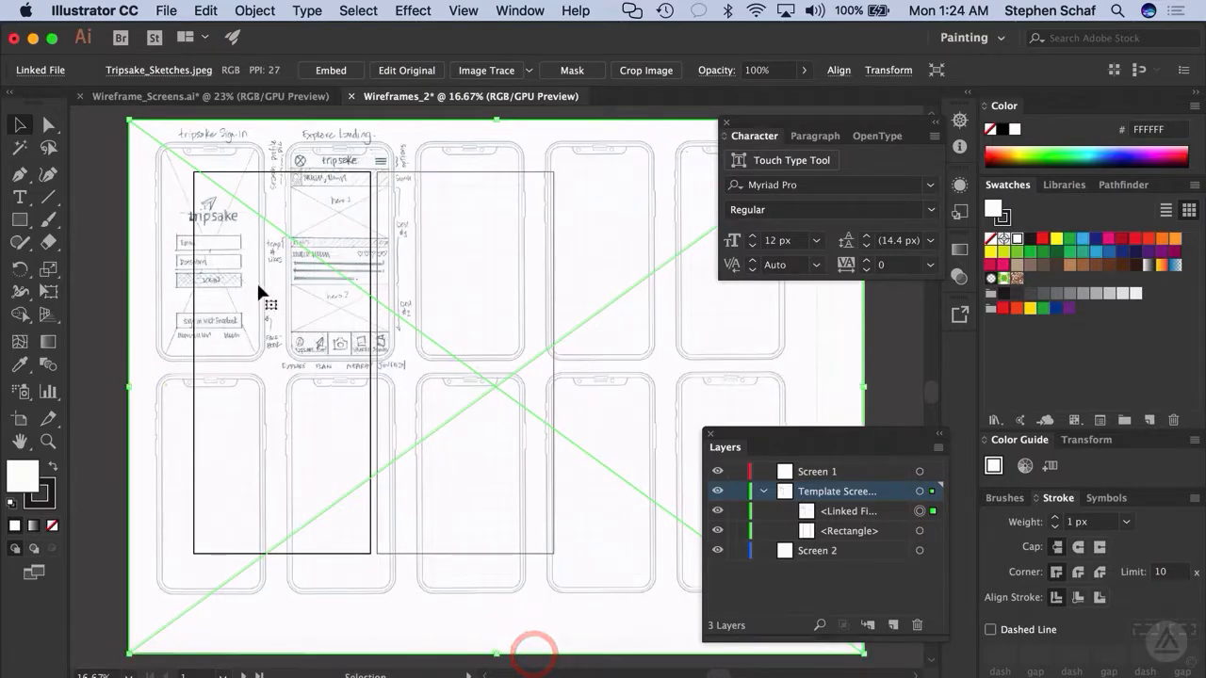
{"action": "left_click_drag", "start_coordinate": [253, 293], "coordinate": [294, 332]}
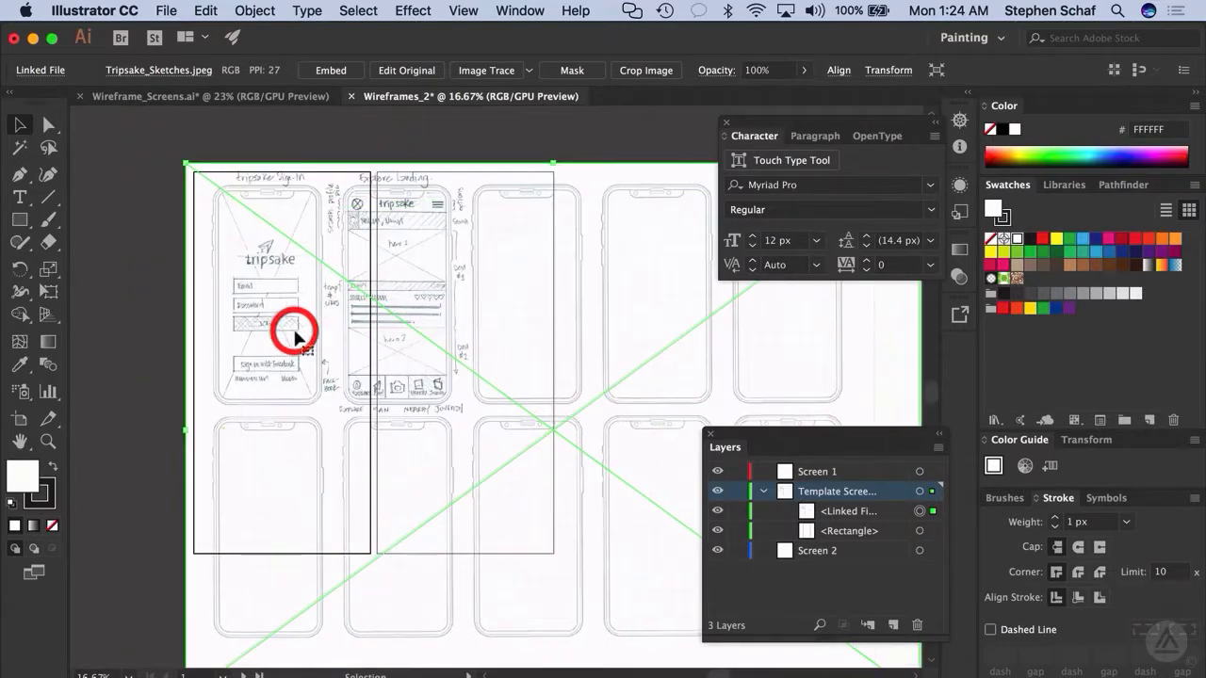
{"action": "scroll", "coordinate": [267, 279], "scroll_direction": "down", "scroll_amount": 3}
{"action": "scroll", "coordinate": [268, 279], "scroll_direction": "right", "scroll_amount": 3}
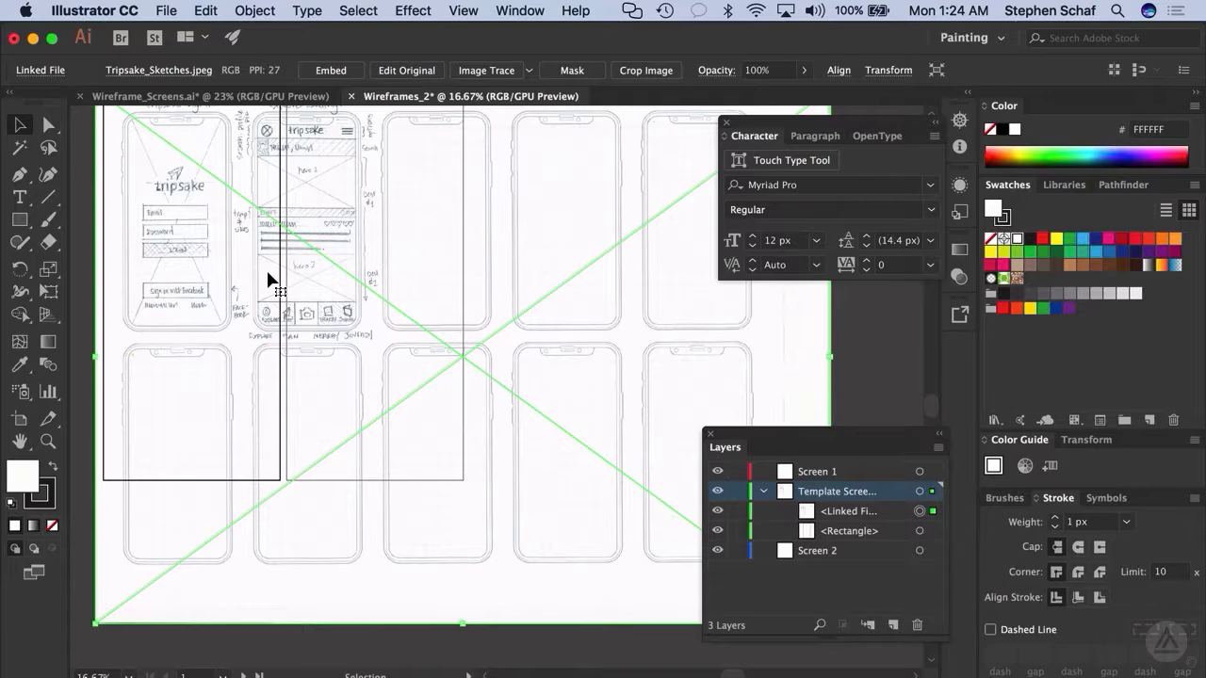
{"action": "key", "text": "super+minus"}
{"action": "key", "text": "super+minus"}
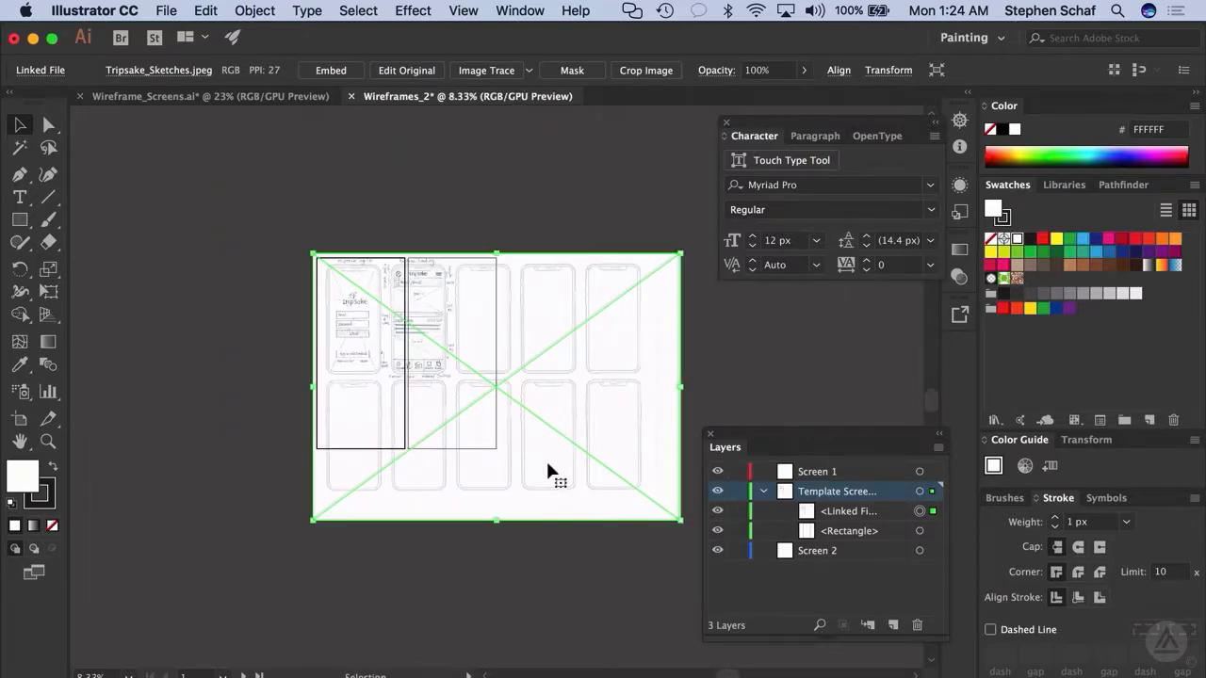
{"action": "scroll", "coordinate": [468, 405], "scroll_direction": "down", "scroll_amount": 4}
{"action": "scroll", "coordinate": [468, 405], "scroll_direction": "right", "scroll_amount": 7}
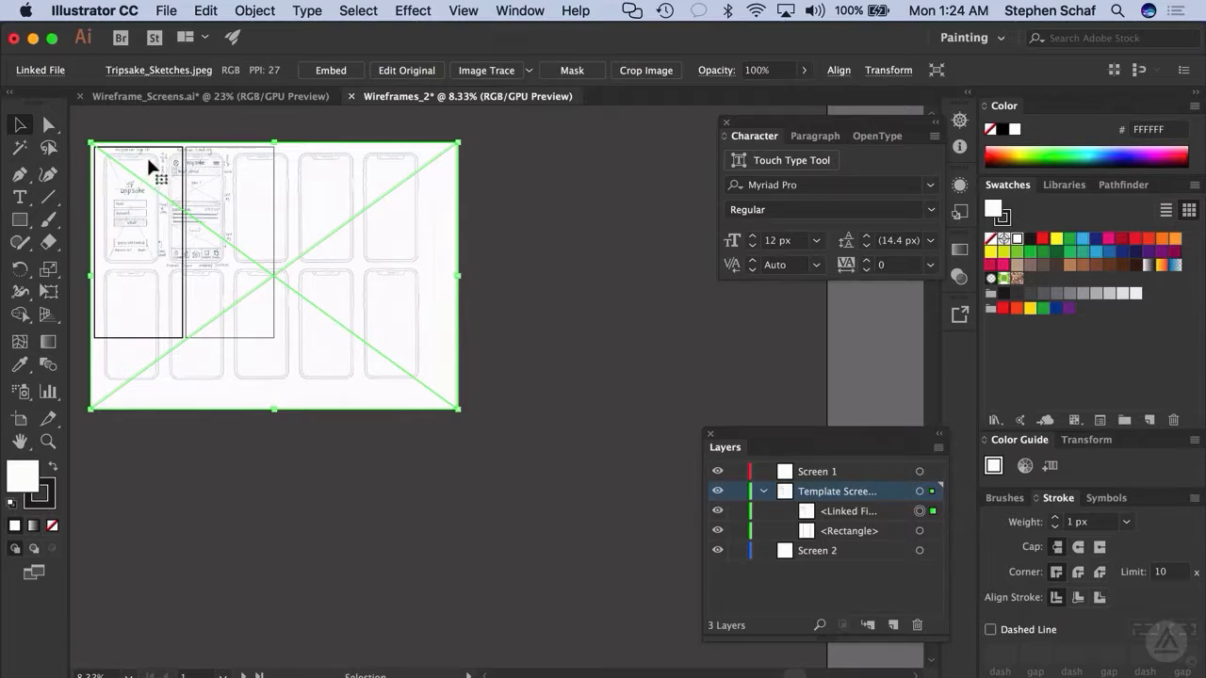
{"action": "left_click_drag", "start_coordinate": [461, 412], "coordinate": [658, 556]}
{"action": "left_click", "coordinate": [551, 463]}
{"action": "left_click_drag", "start_coordinate": [550, 458], "coordinate": [539, 449]}
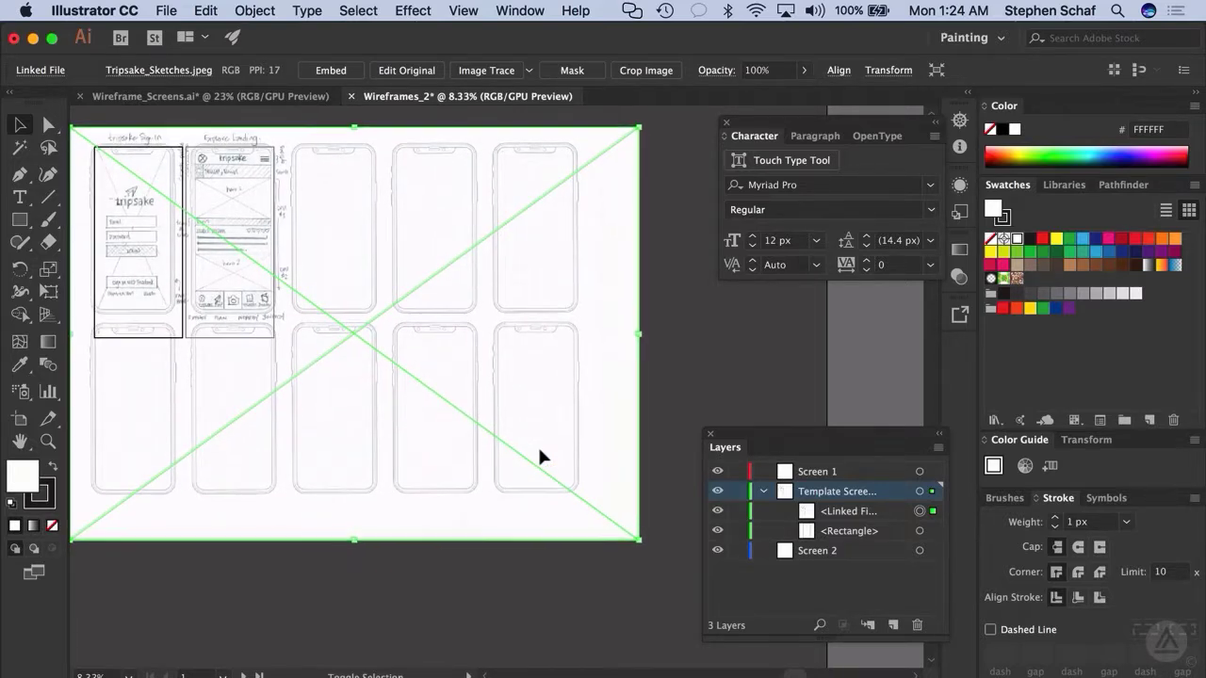
Enlarge the sketch image proportionally until the Sign-In phone roughly matches the first artboard's height.
{"action": "left_click_drag", "start_coordinate": [638, 539], "coordinate": [716, 627]}
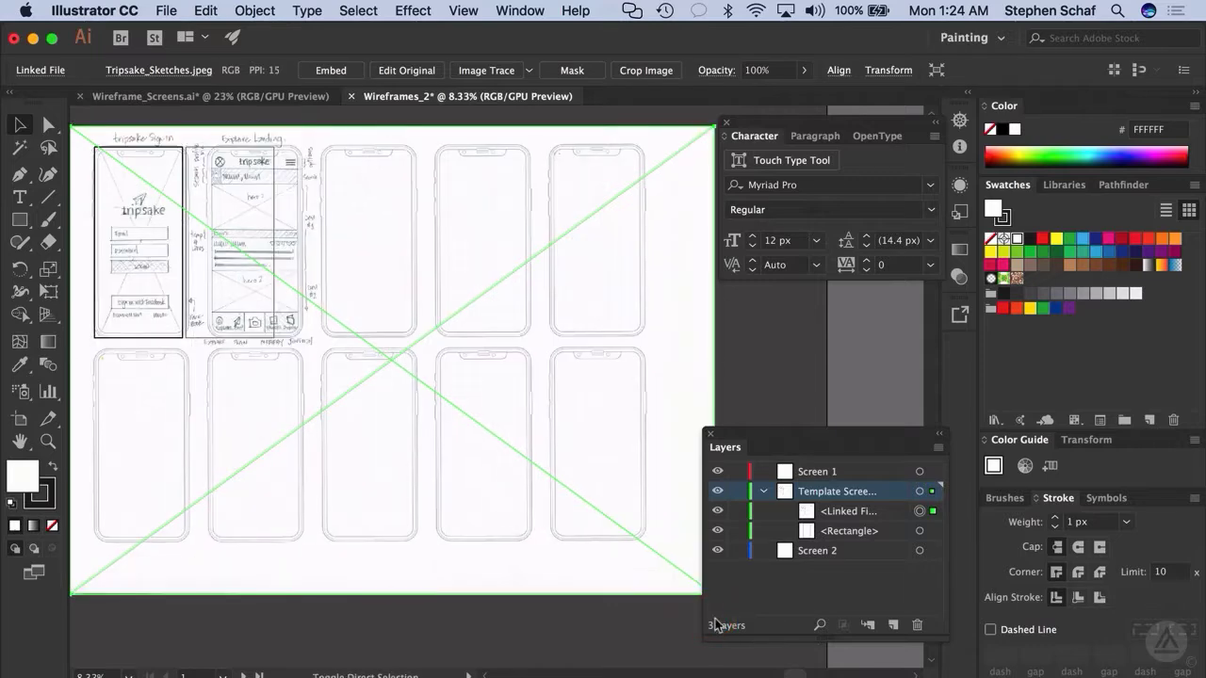
{"action": "scroll", "coordinate": [288, 333], "scroll_direction": "up", "scroll_amount": 2}
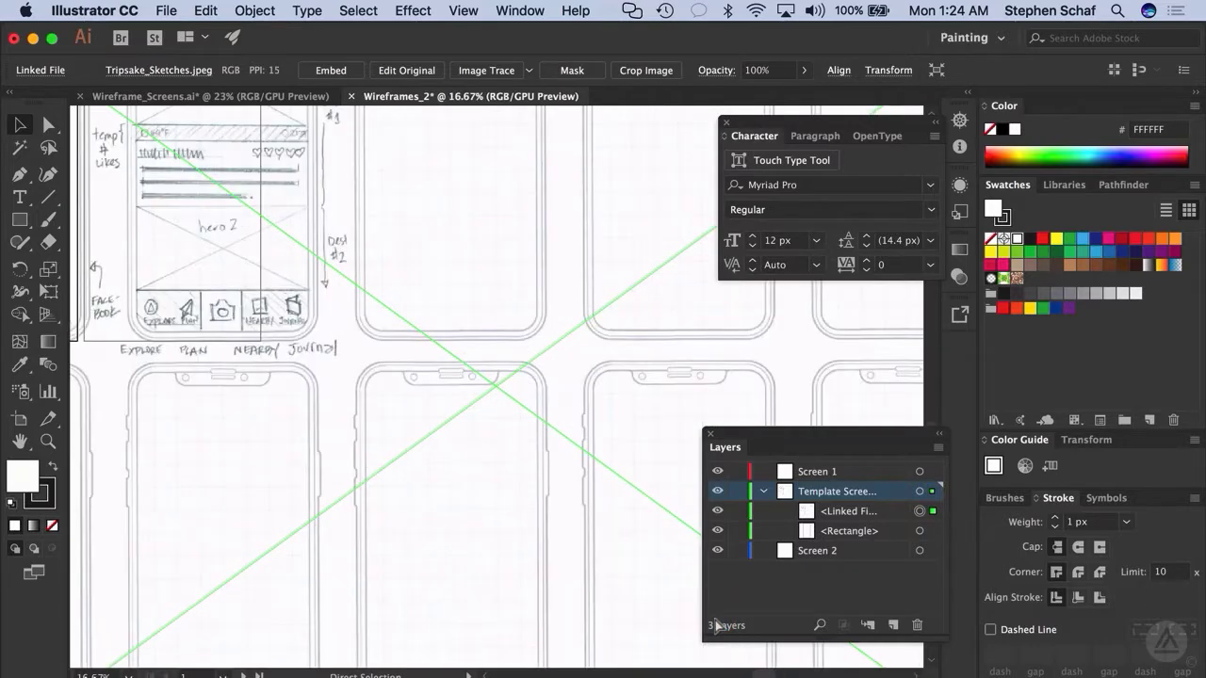
{"action": "scroll", "coordinate": [355, 534], "scroll_direction": "left", "scroll_amount": 5}
{"action": "scroll", "coordinate": [355, 534], "scroll_direction": "up", "scroll_amount": 3}
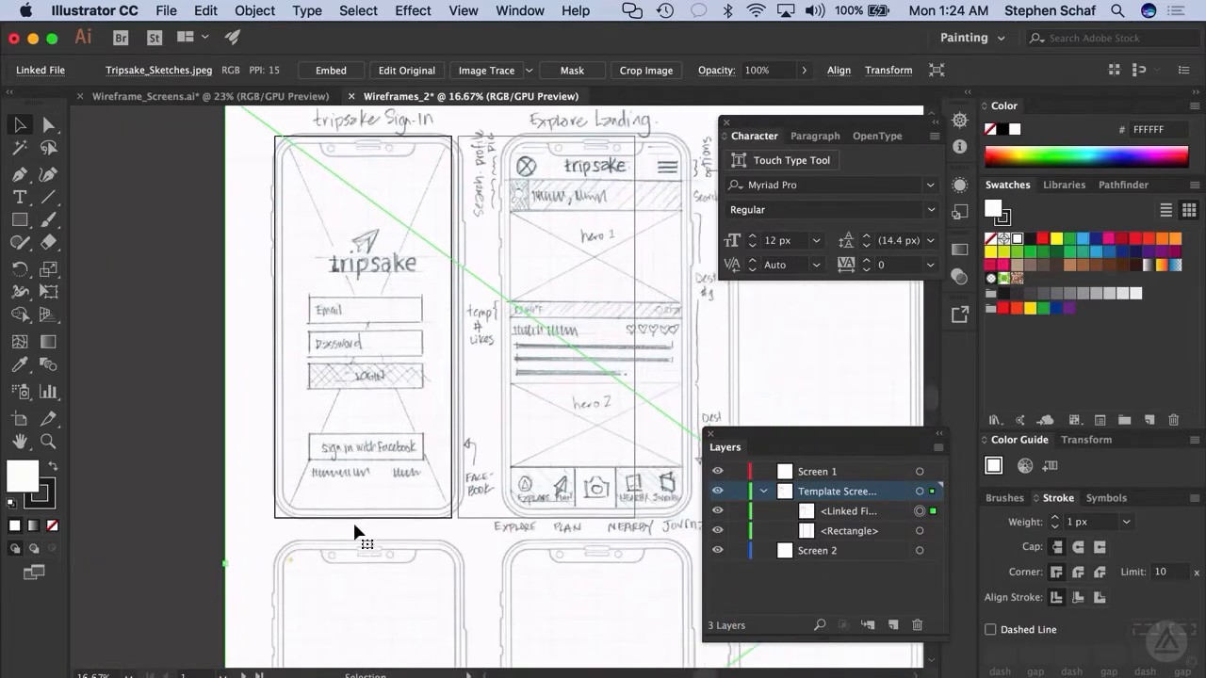
{"action": "scroll", "coordinate": [353, 520], "scroll_direction": "right", "scroll_amount": 2}
{"action": "scroll", "coordinate": [352, 520], "scroll_direction": "down", "scroll_amount": 1}
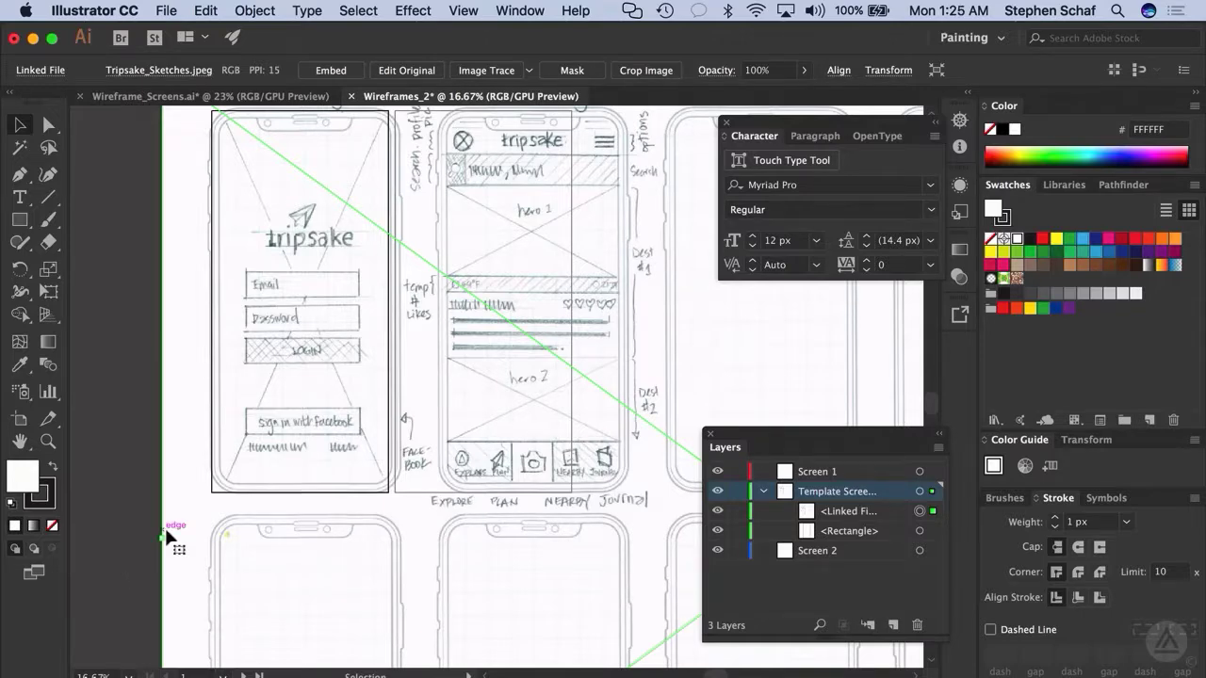
Fine-tune the sketch image's scale slightly upward, undoing any overshoot, so the Sign-In phone fits the first artboard more closely.
{"action": "key", "text": "super+minus"}
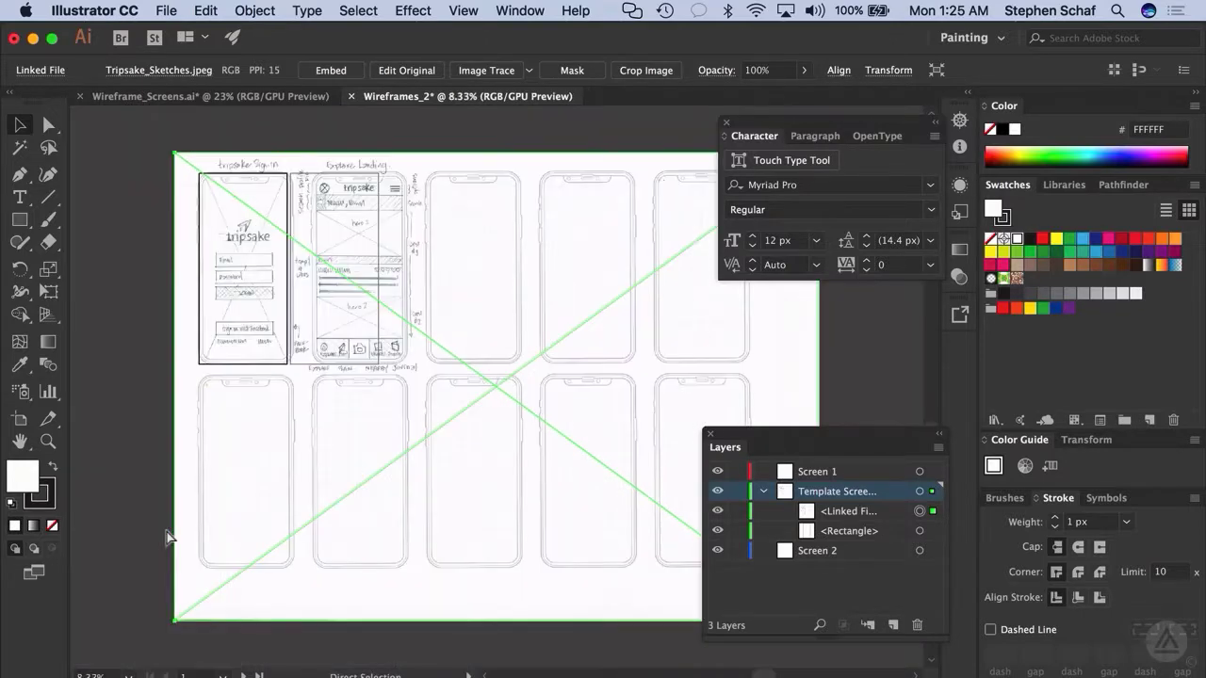
{"action": "scroll", "coordinate": [155, 421], "scroll_direction": "down", "scroll_amount": 4}
{"action": "scroll", "coordinate": [156, 421], "scroll_direction": "right", "scroll_amount": 5}
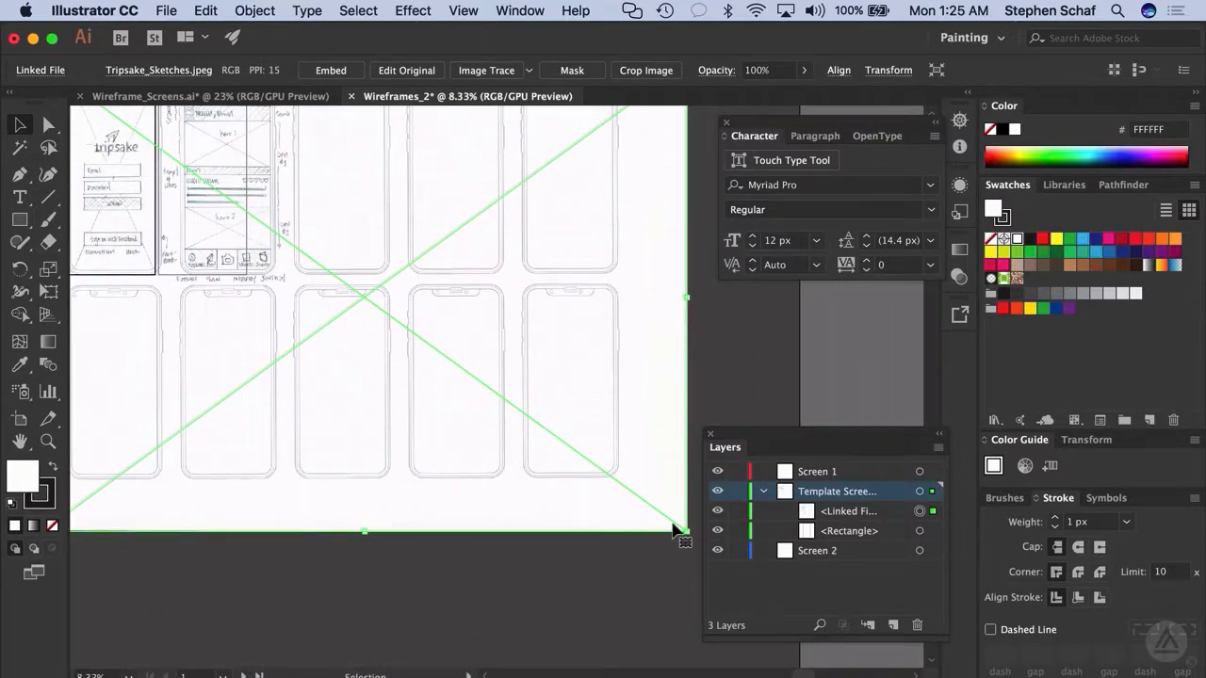
{"action": "left_click_drag", "start_coordinate": [688, 531], "coordinate": [717, 554]}
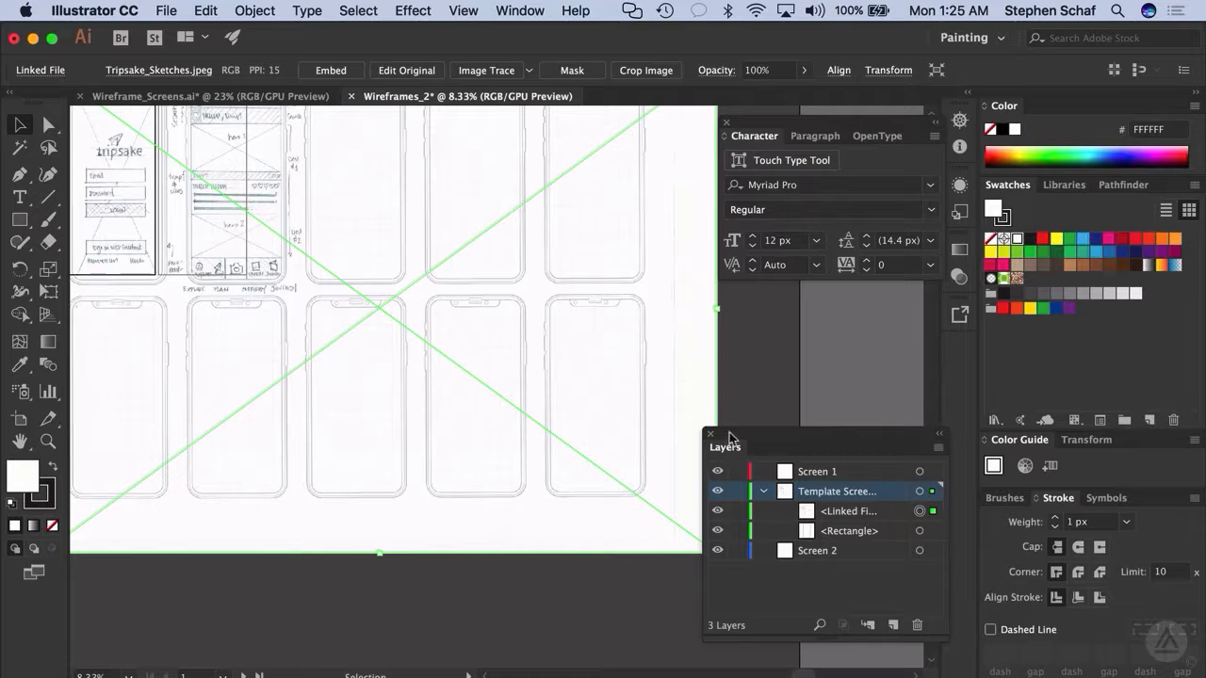
{"action": "key", "text": "super+z"}
{"action": "left_click_drag", "start_coordinate": [693, 535], "coordinate": [705, 541]}
{"action": "key", "text": "super+z"}
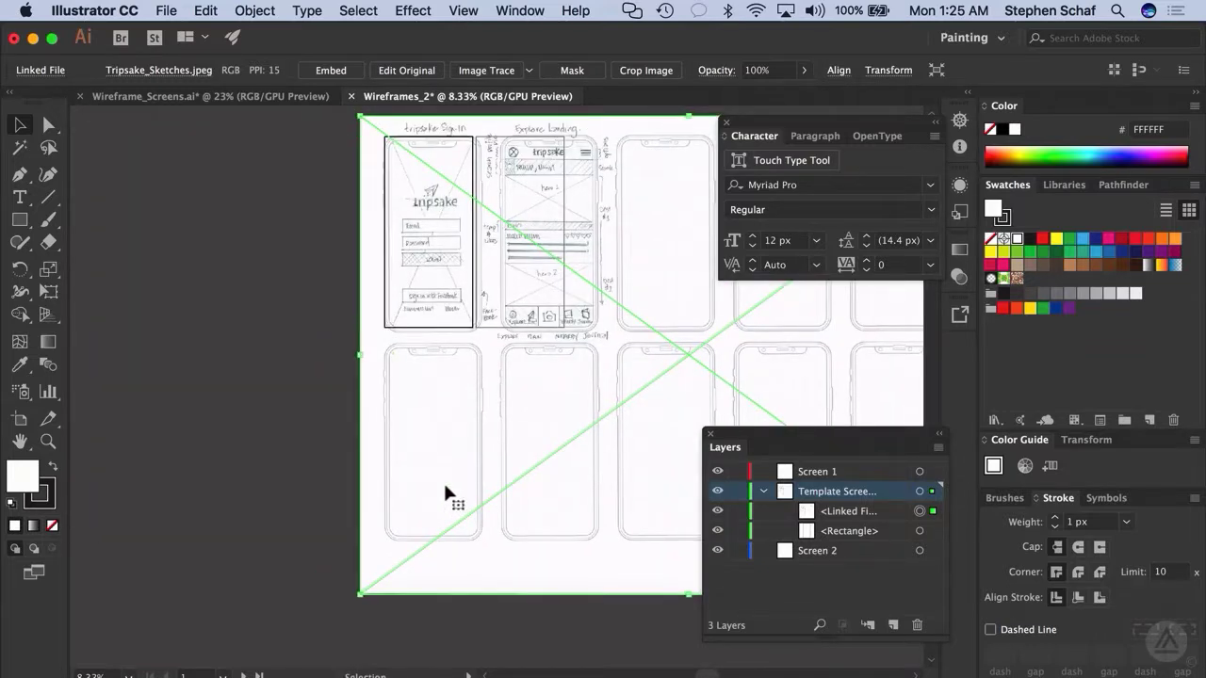
Nudge the sketch image left and up to center the Sign-In phone over the first artboard.
{"action": "left_click", "coordinate": [282, 458]}
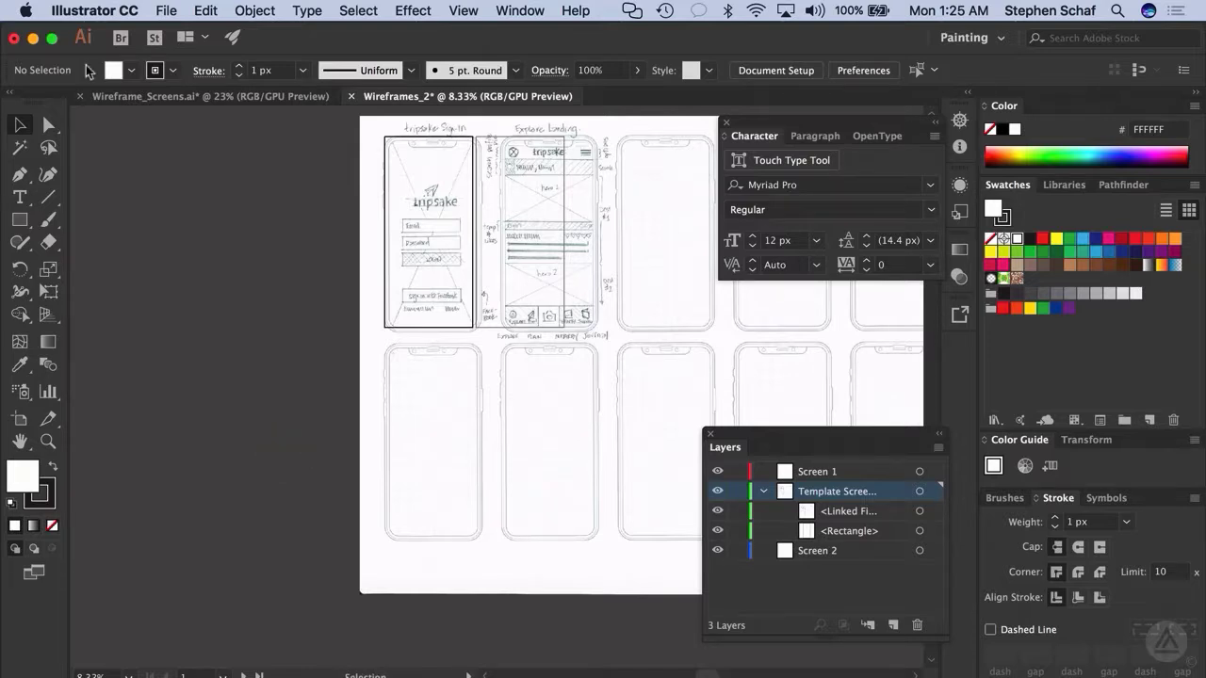
{"action": "left_click", "coordinate": [47, 440]}
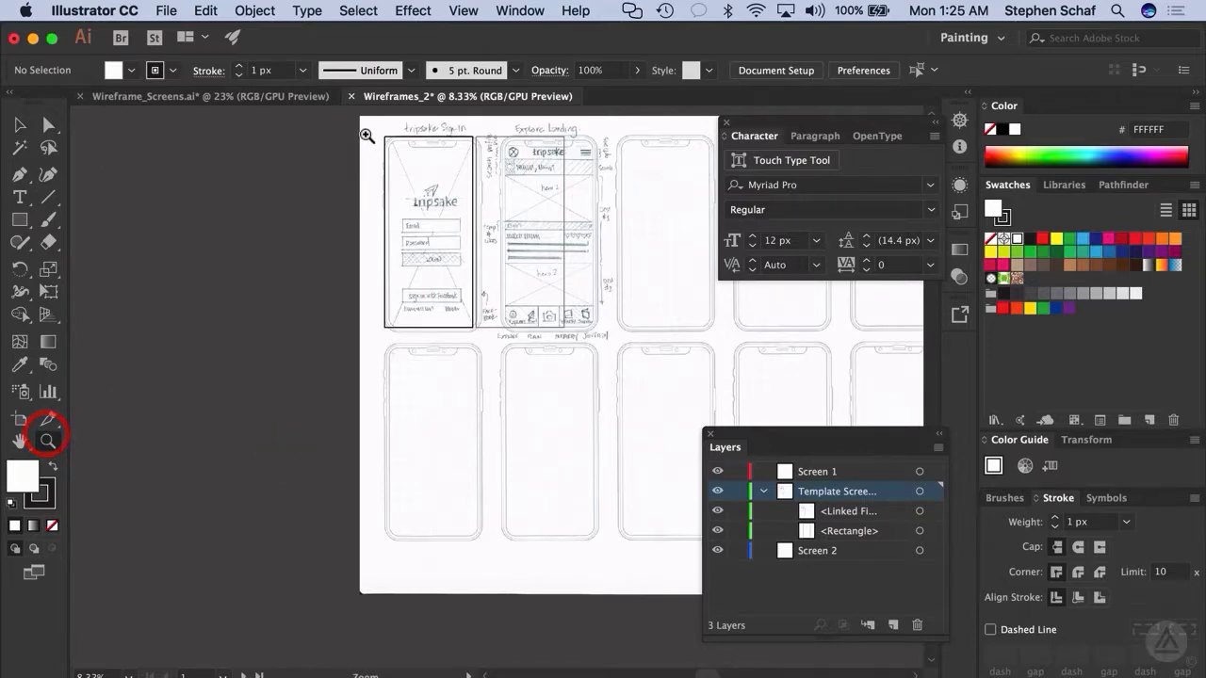
{"action": "mouse_move", "coordinate": [366, 136]}
{"action": "left_mouse_down"}
{"action": "mouse_move", "coordinate": [377, 132]}
{"action": "mouse_move", "coordinate": [592, 440]}
{"action": "left_mouse_up"}
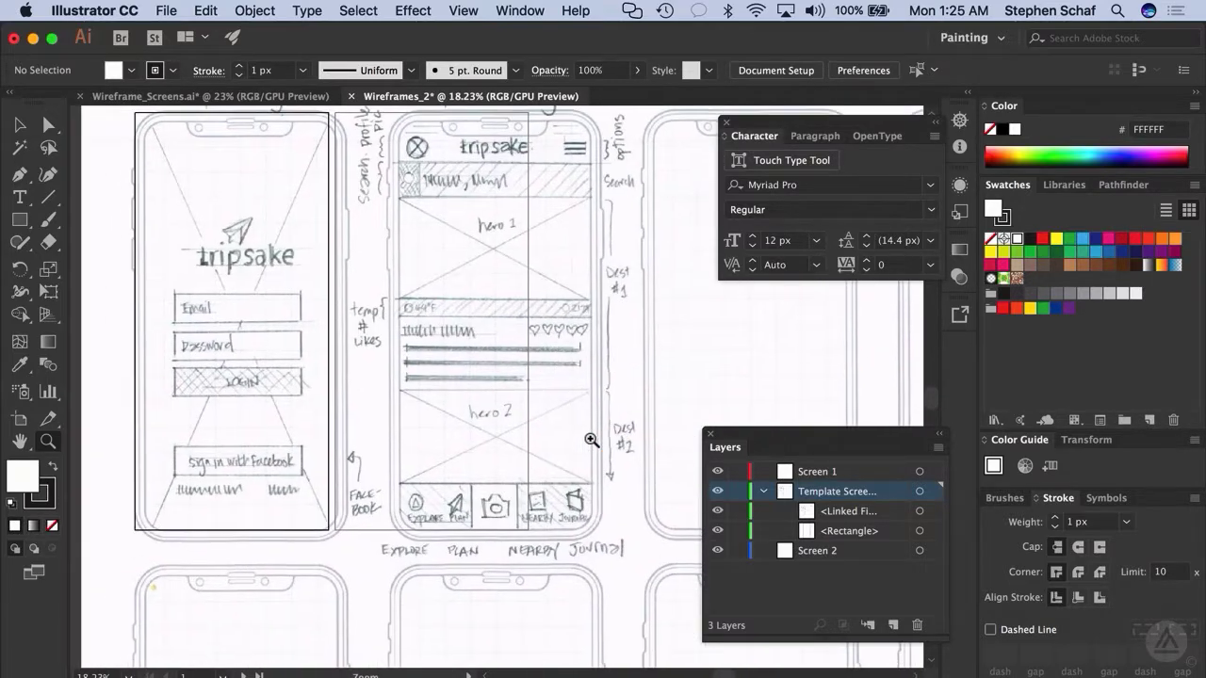
{"action": "left_click", "coordinate": [20, 124]}
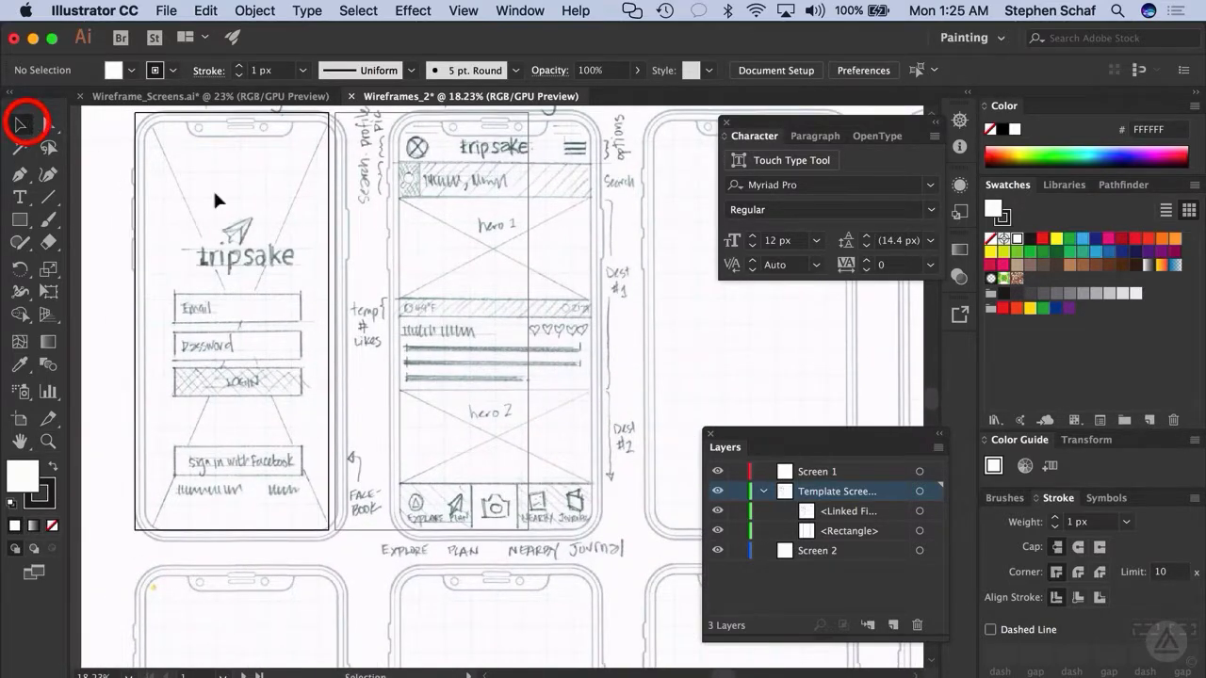
{"action": "left_click", "coordinate": [378, 552]}
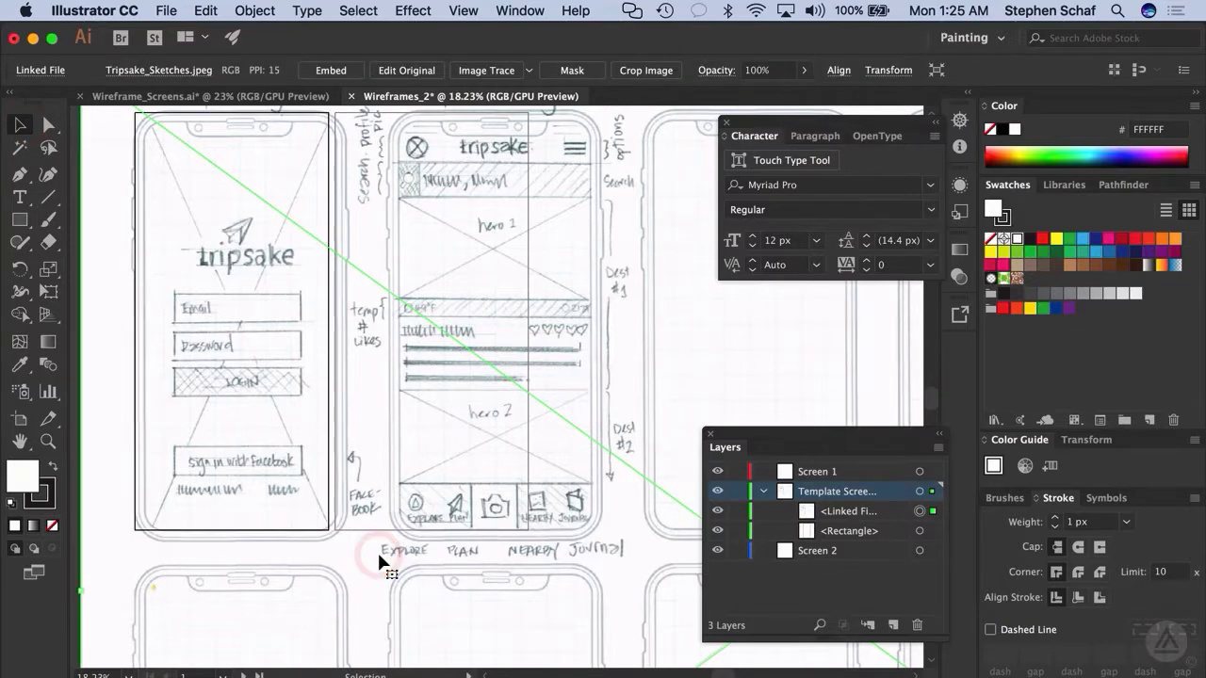
{"action": "key", "text": "shift+Left"}
{"action": "key", "text": "shift+Left"}
{"action": "key", "text": "shift+Left"}
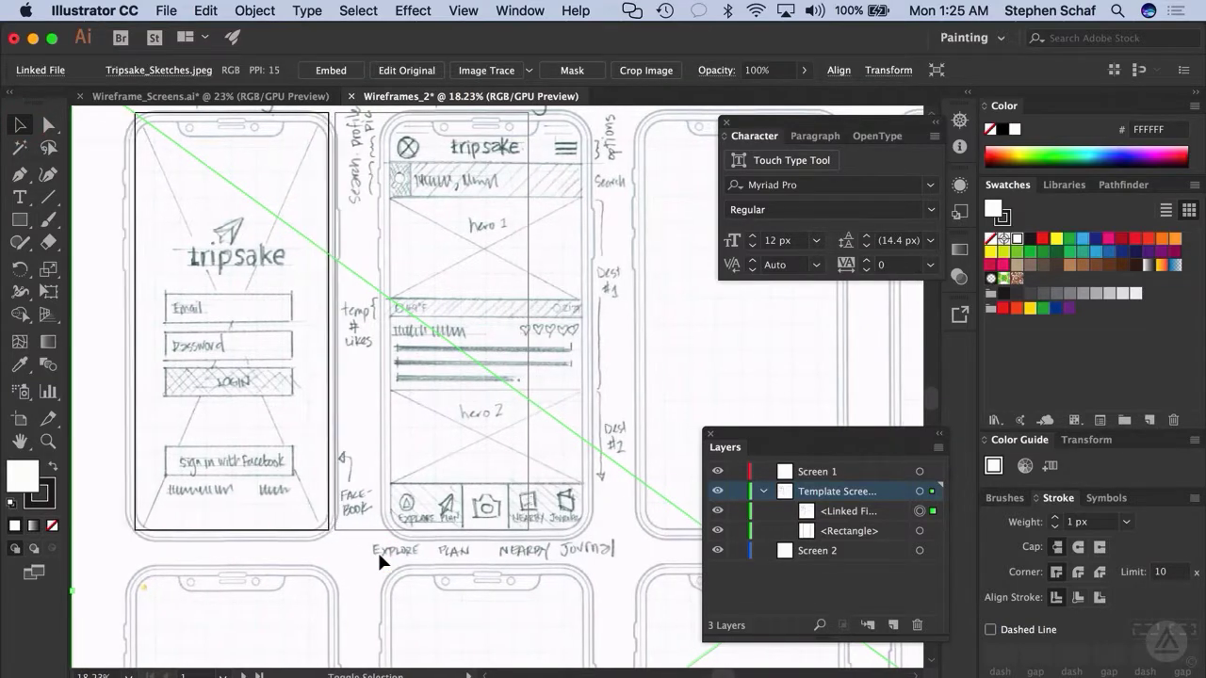
{"action": "key", "text": "shift+Up"}
{"action": "key", "text": "shift+Up"}
{"action": "key", "text": "shift+Up"}
{"action": "key", "text": "shift+Up"}
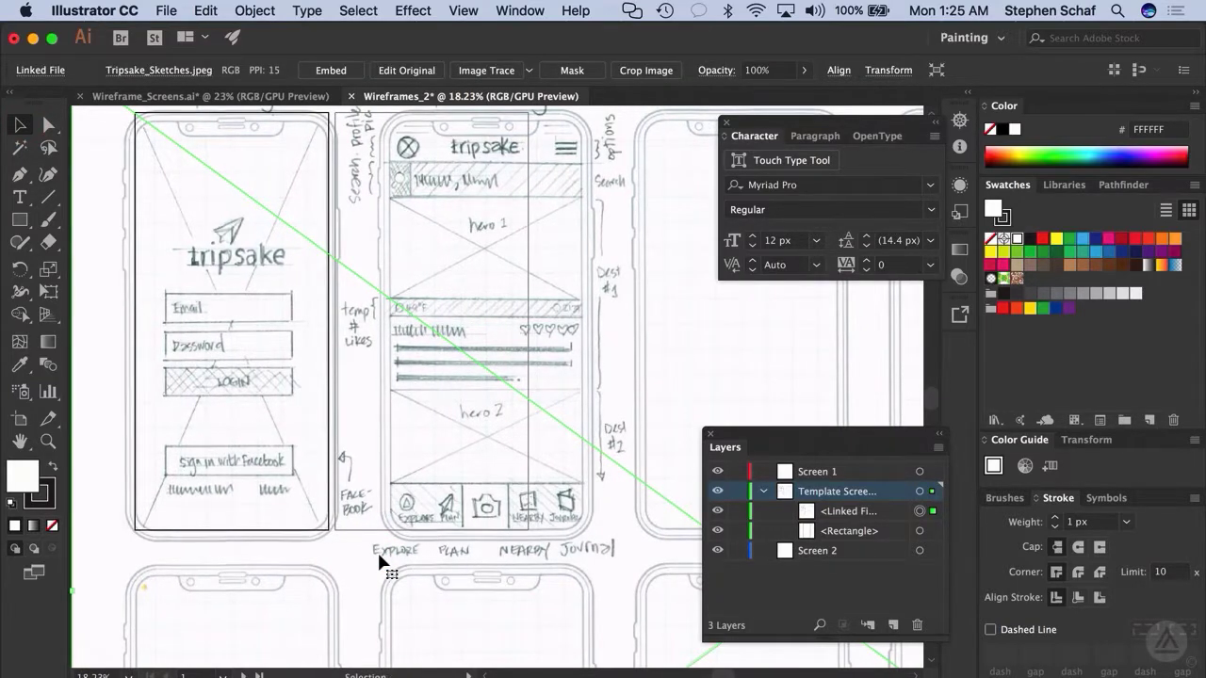
{"action": "key", "text": "shift+Up"}
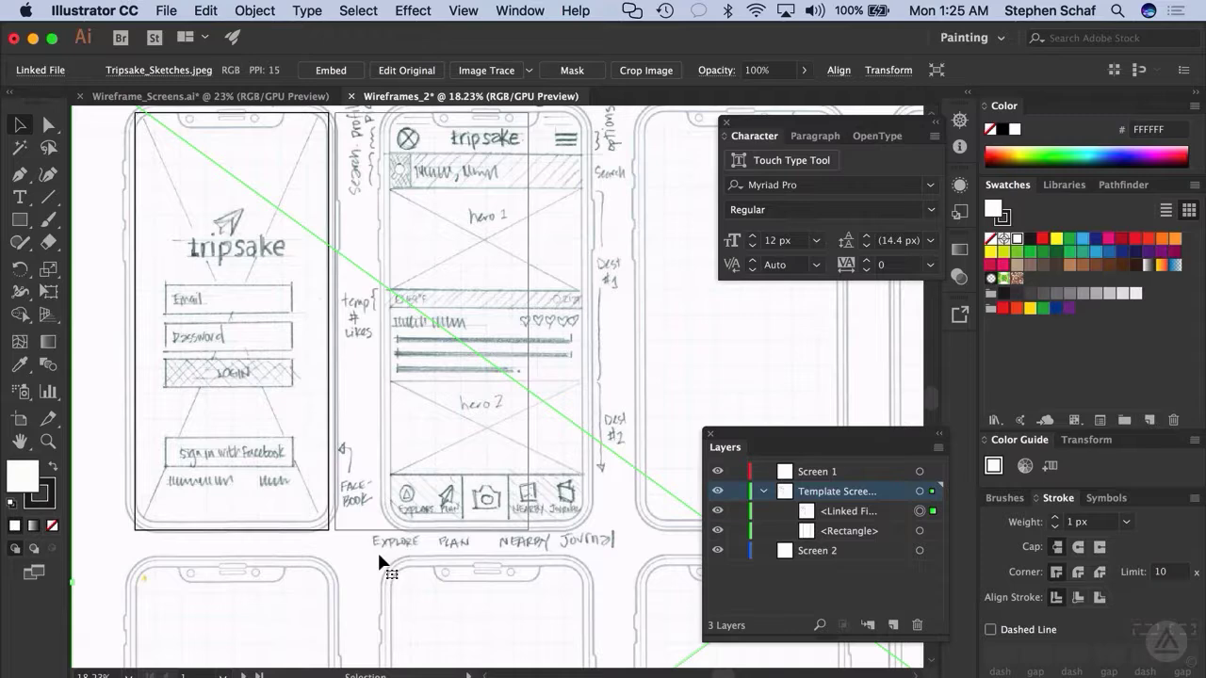
Scale the sketch image up very slightly from its lower-right corner so the Sign-In phone screen fills the first artboard.
{"action": "key", "text": "super"}
{"action": "key", "text": "super+minus"}
{"action": "key", "text": "super+minus"}
{"action": "key", "text": "super+minus"}
{"action": "key", "text": "super+minus"}
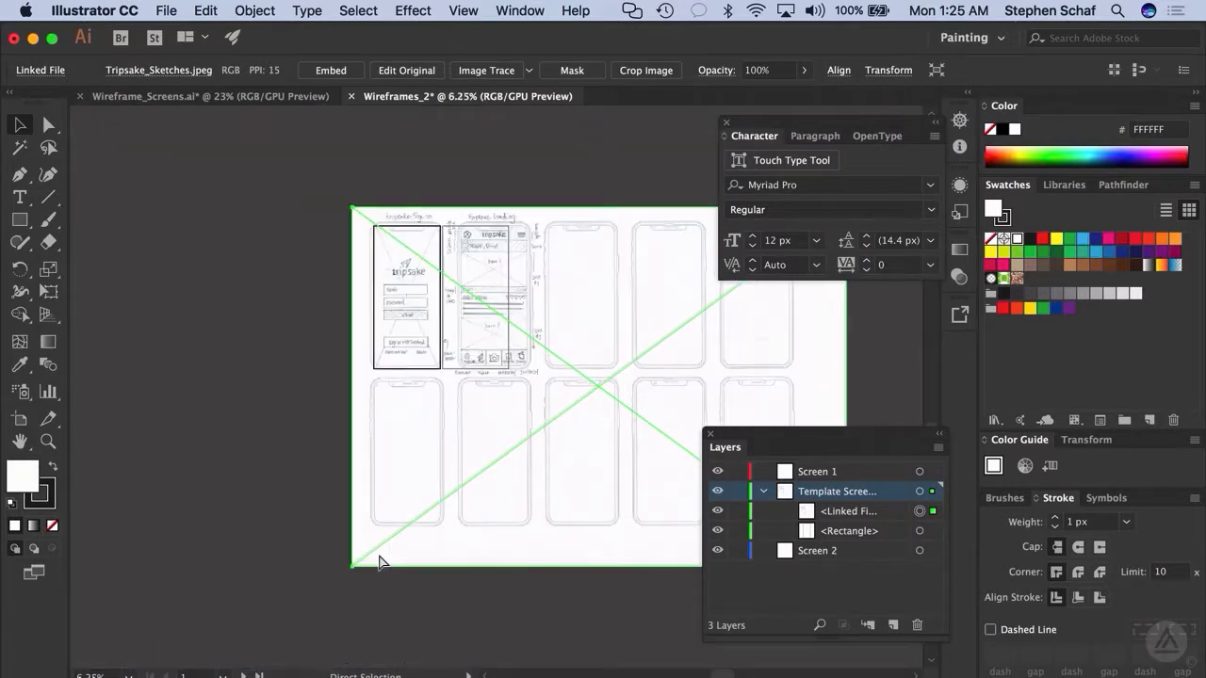
{"action": "scroll", "coordinate": [439, 526], "scroll_direction": "right", "scroll_amount": 5}
{"action": "scroll", "coordinate": [439, 525], "scroll_direction": "down", "scroll_amount": 1}
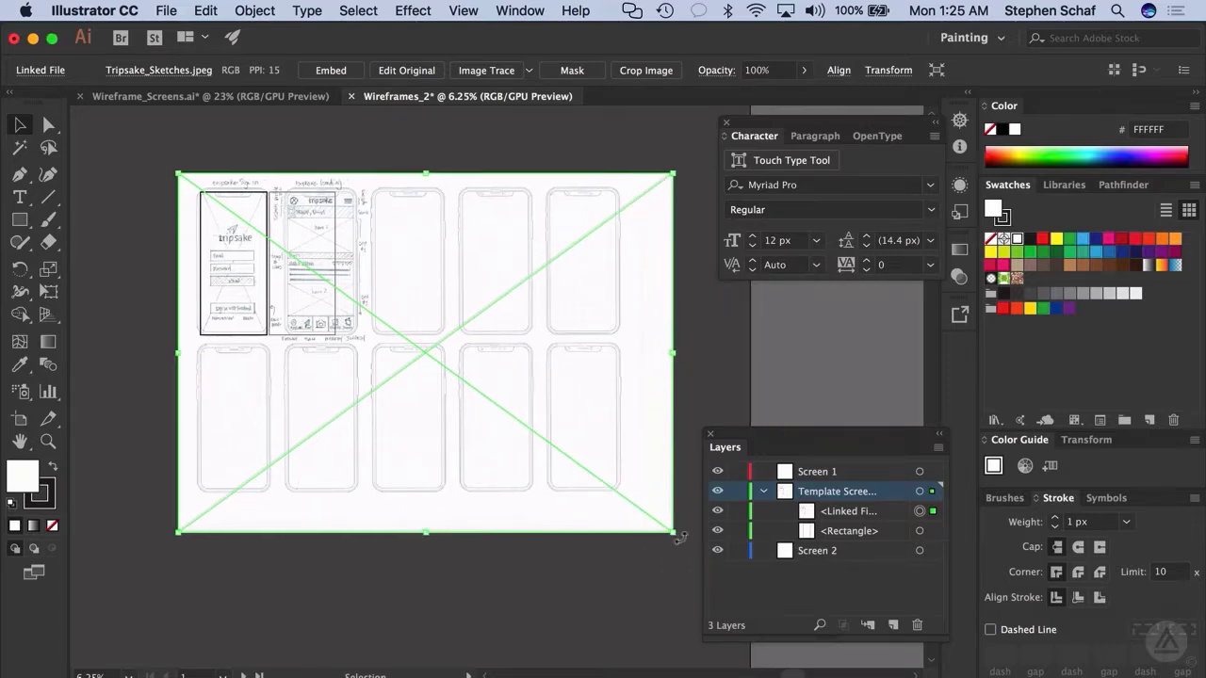
{"action": "left_click_drag", "start_coordinate": [673, 533], "coordinate": [679, 537]}
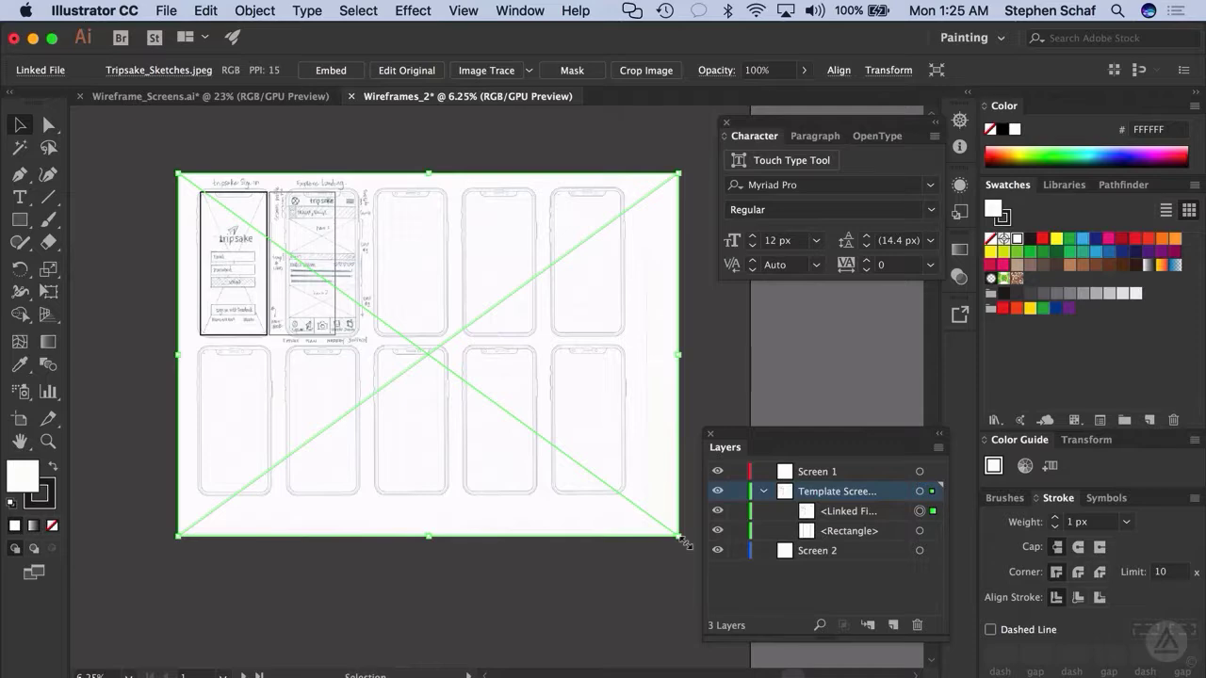
{"action": "key", "text": "super+equal"}
{"action": "key", "text": "super+equal"}
{"action": "key", "text": "super+equal"}
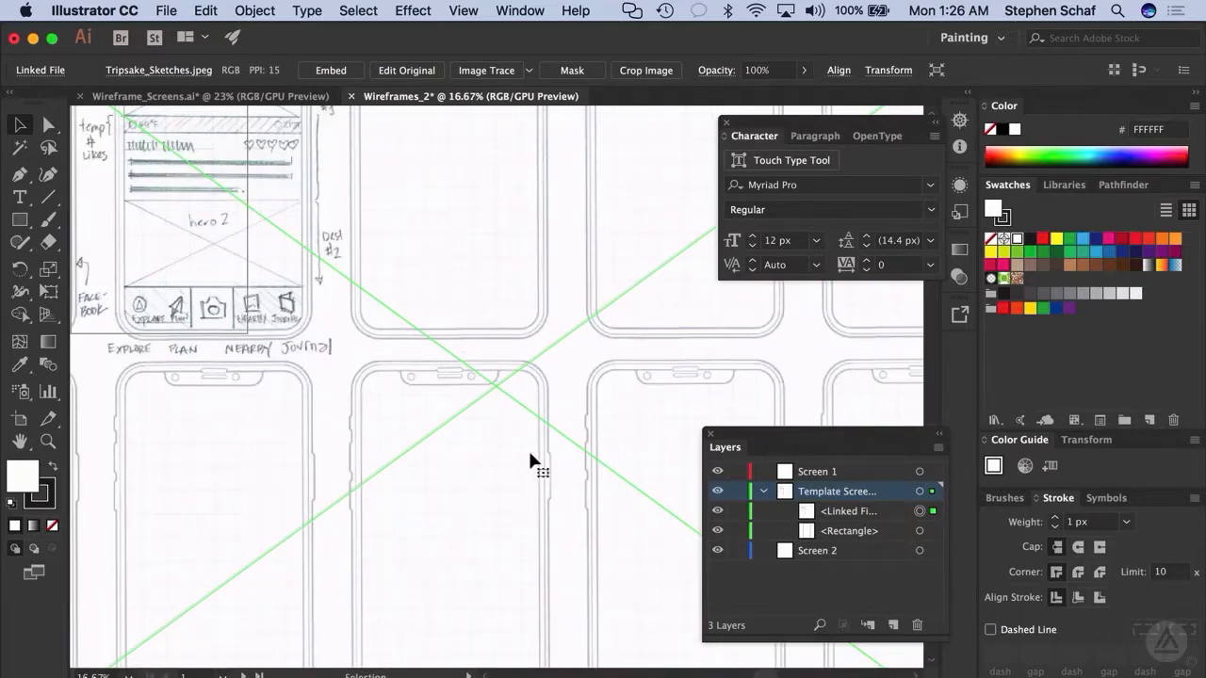
{"action": "scroll", "coordinate": [530, 461], "scroll_direction": "left", "scroll_amount": 5}
{"action": "scroll", "coordinate": [530, 461], "scroll_direction": "up", "scroll_amount": 3}
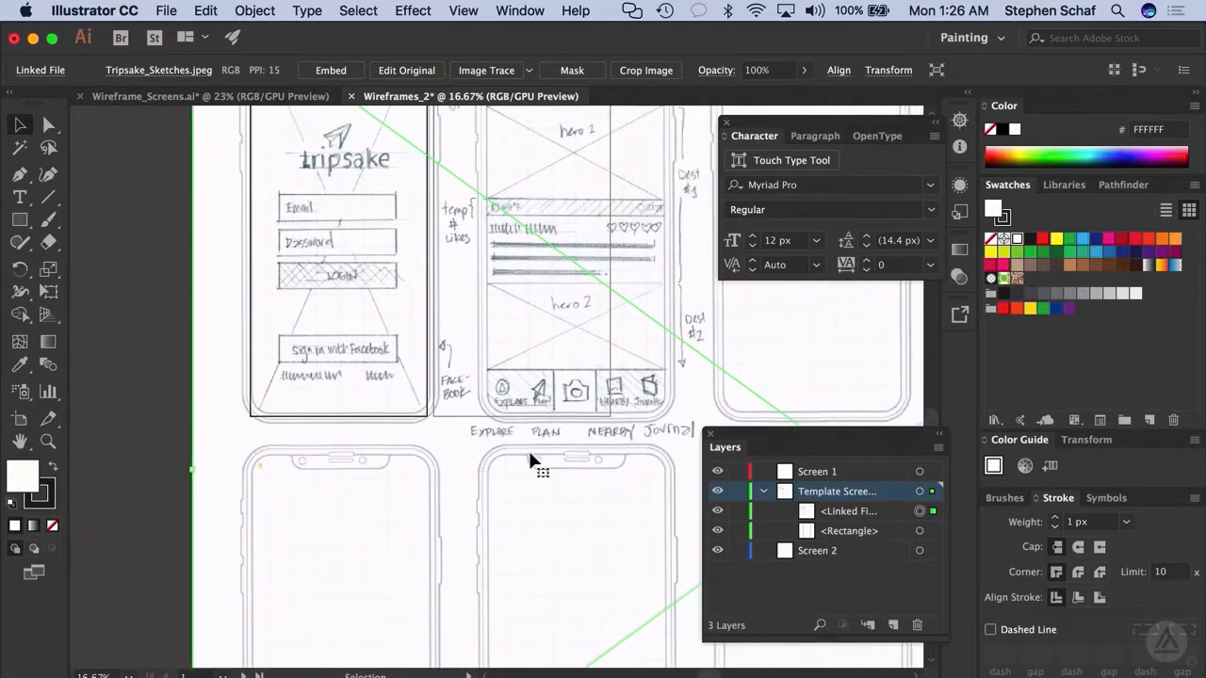
{"action": "scroll", "coordinate": [529, 461], "scroll_direction": "up", "scroll_amount": 5}
{"action": "scroll", "coordinate": [529, 461], "scroll_direction": "right", "scroll_amount": 2}
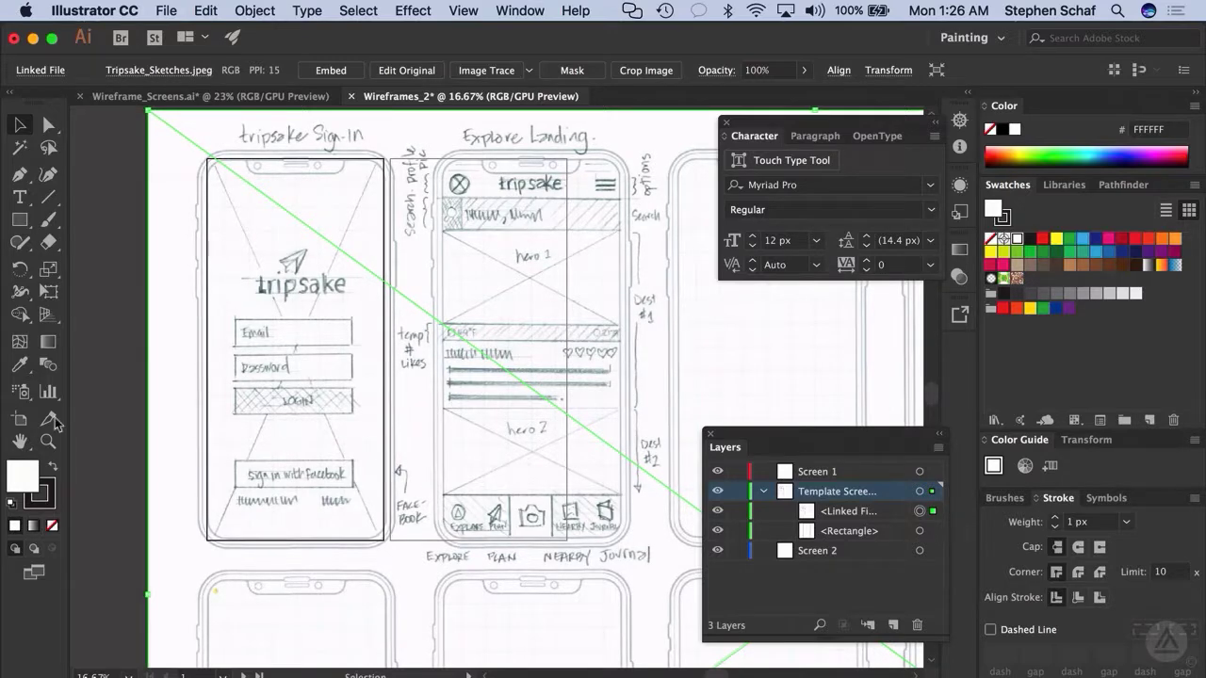
Send the sketch image to the back, behind the rectangle on the Template Screen 1 layer.
{"action": "left_click", "coordinate": [19, 124]}
{"action": "left_click", "coordinate": [110, 276]}
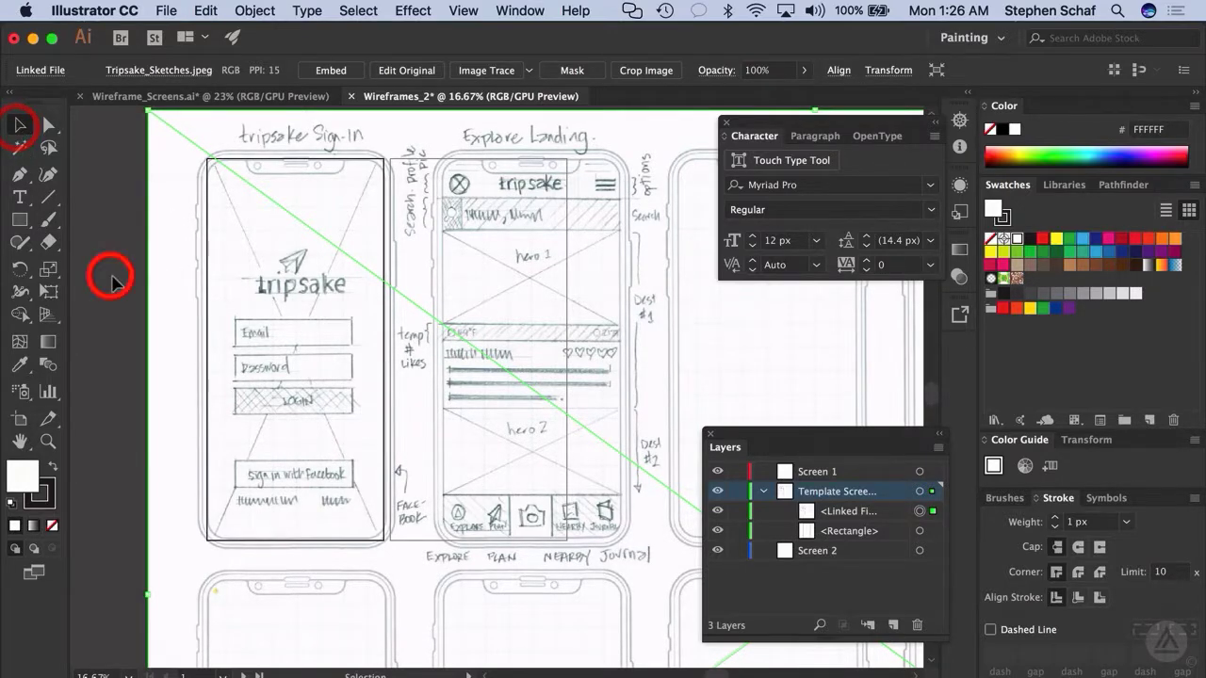
{"action": "left_click", "coordinate": [262, 285]}
{"action": "left_click", "coordinate": [112, 294]}
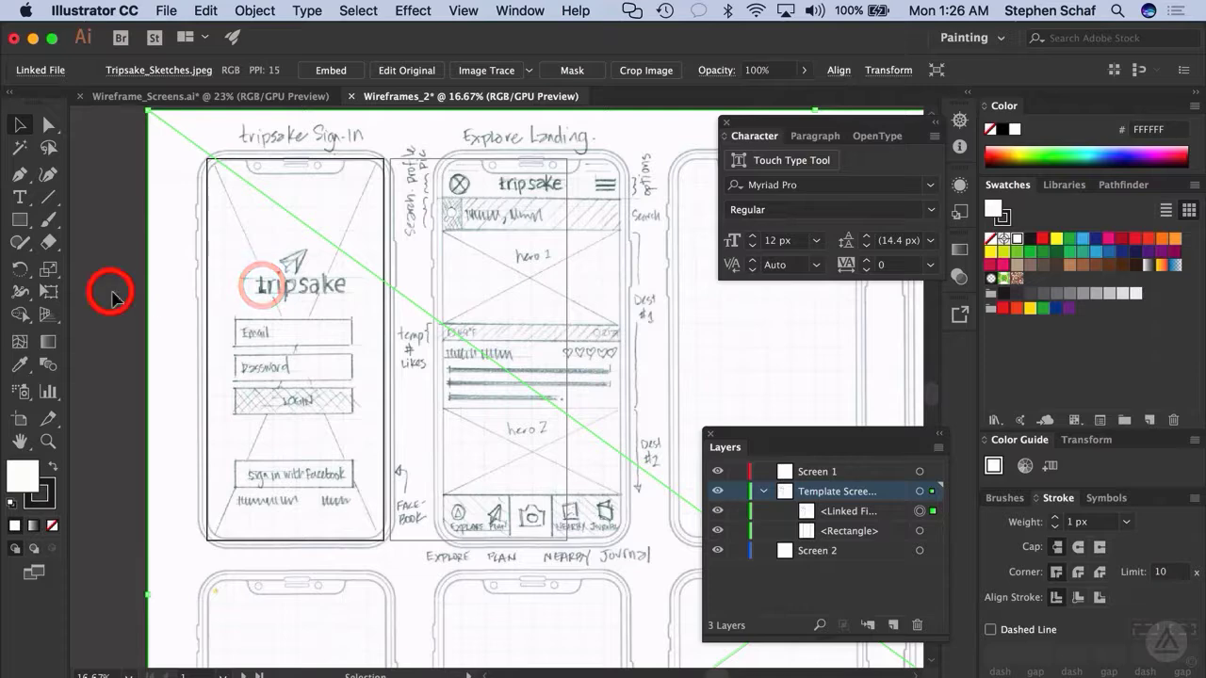
{"action": "left_click", "coordinate": [171, 332]}
{"action": "left_click", "coordinate": [243, 12]}
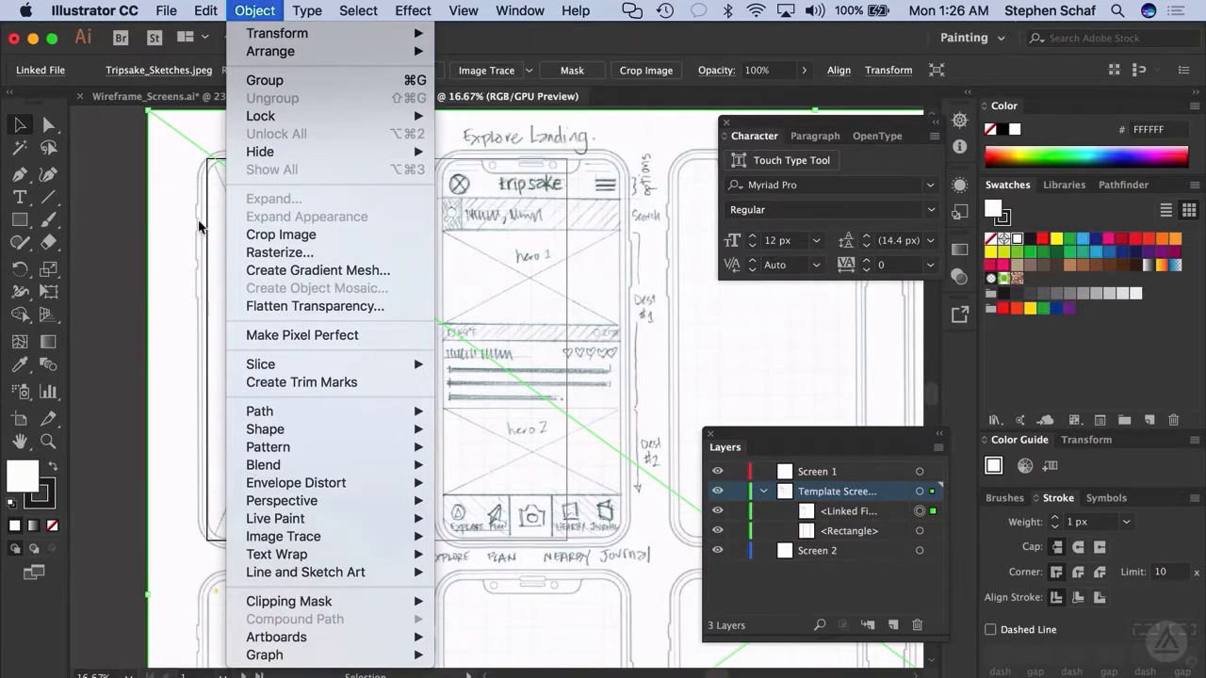
{"action": "mouse_move", "coordinate": [299, 54]}
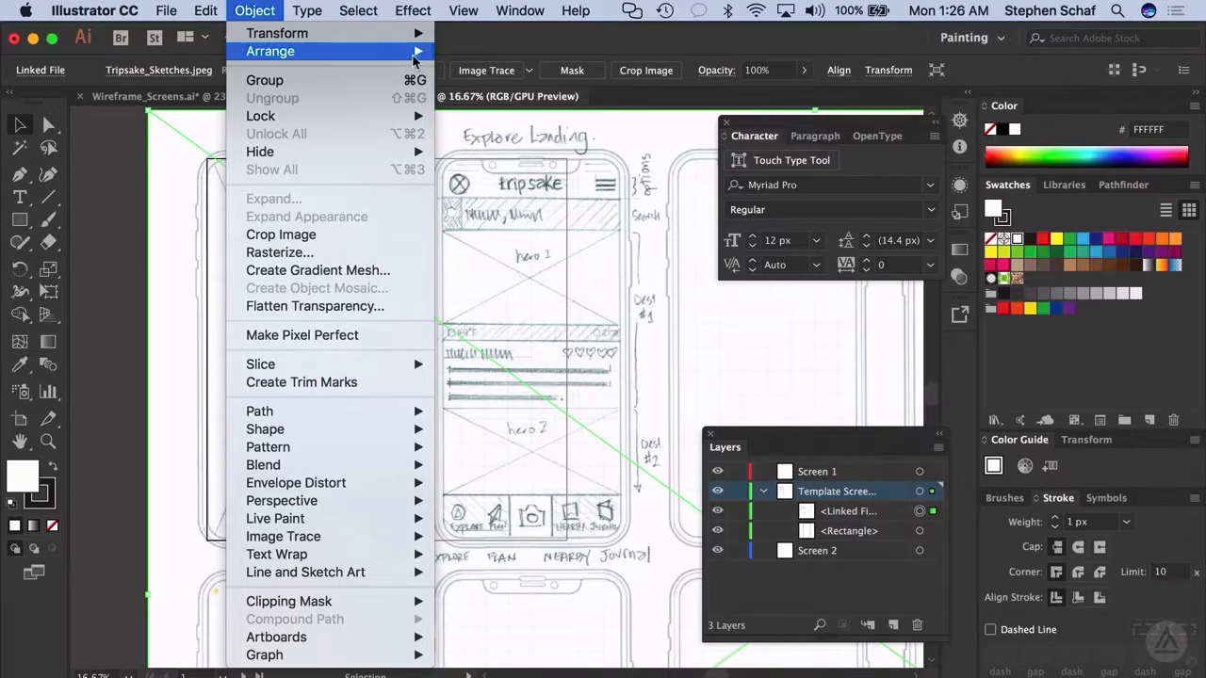
{"action": "mouse_move", "coordinate": [415, 51]}
{"action": "left_click", "coordinate": [500, 103]}
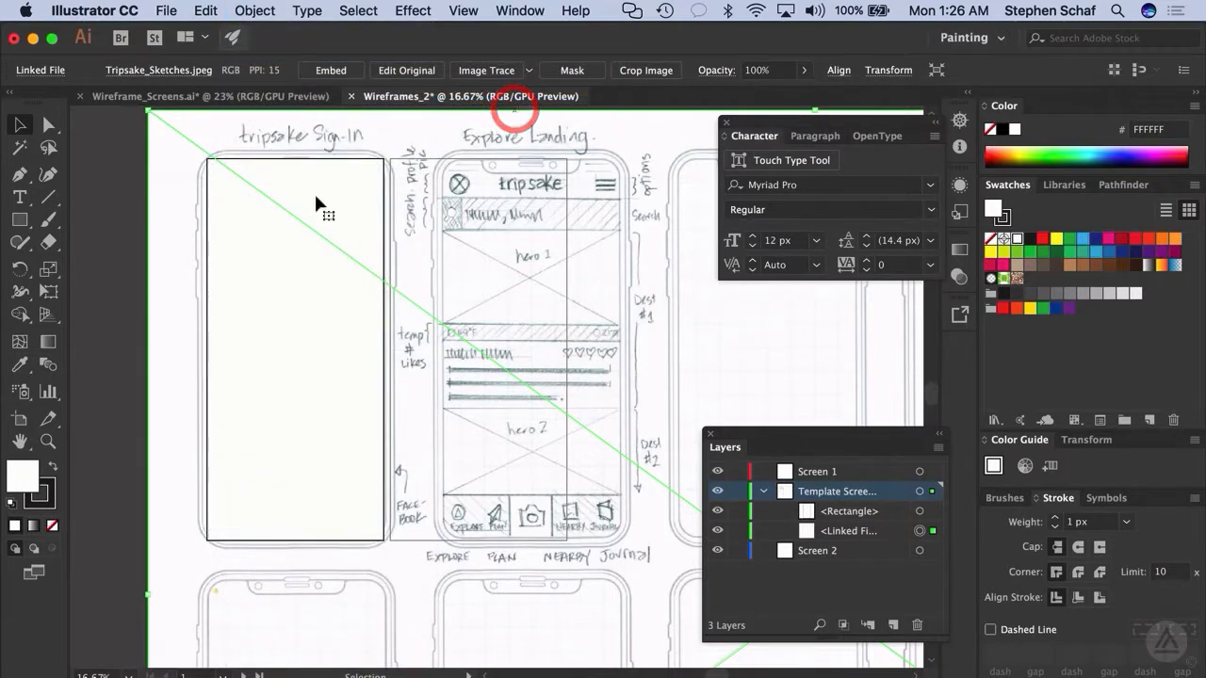
Make a clipping mask from the artboard-sized rectangle and the sketch image on the Template Screen 1 layer.
{"action": "left_click", "coordinate": [294, 276]}
{"action": "left_click", "coordinate": [173, 252], "text": "shift"}
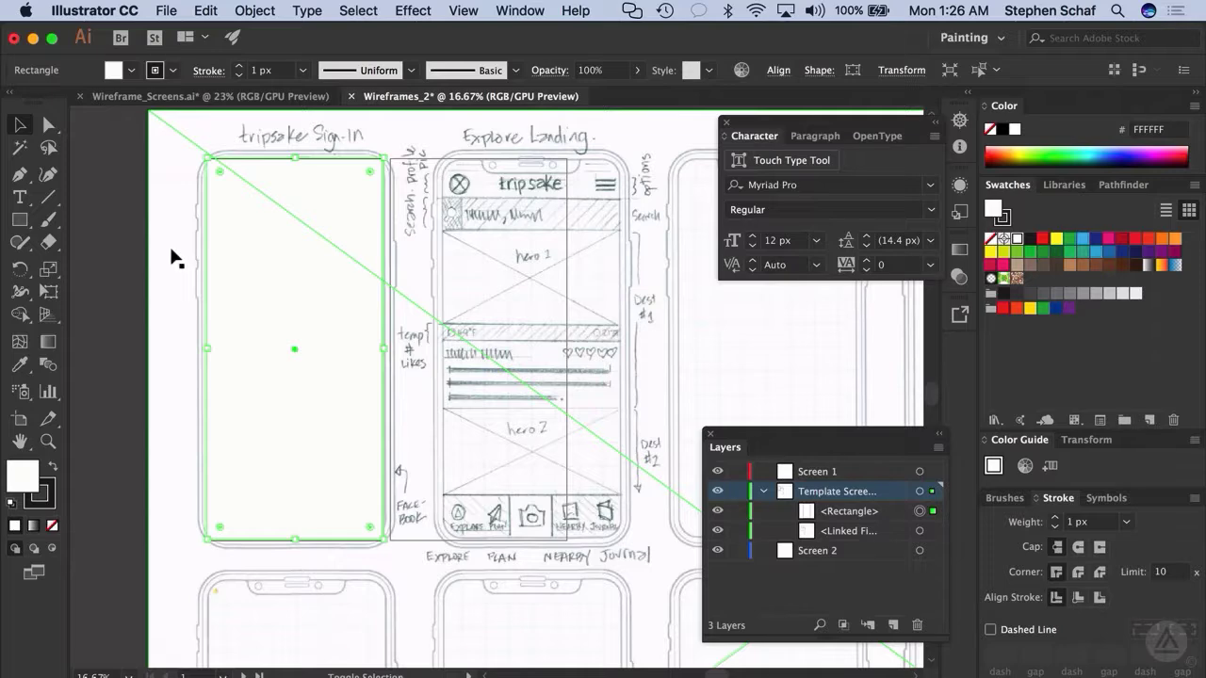
{"action": "left_click", "coordinate": [172, 252], "text": "shift"}
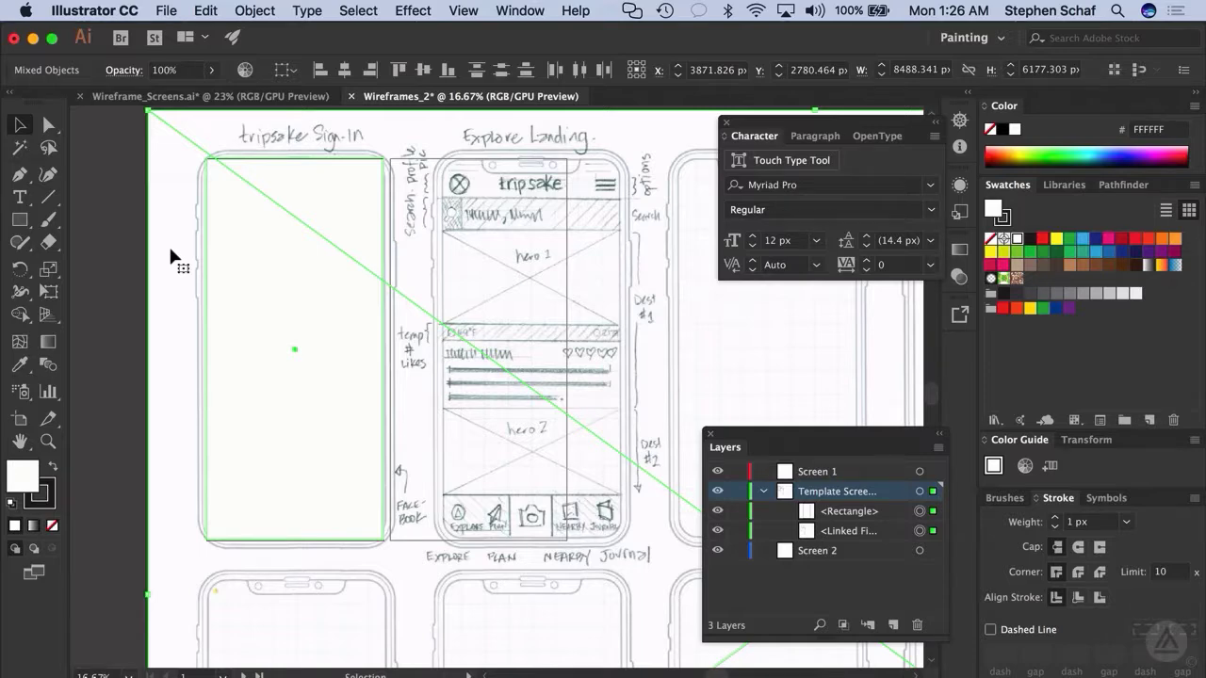
{"action": "left_click", "coordinate": [254, 10]}
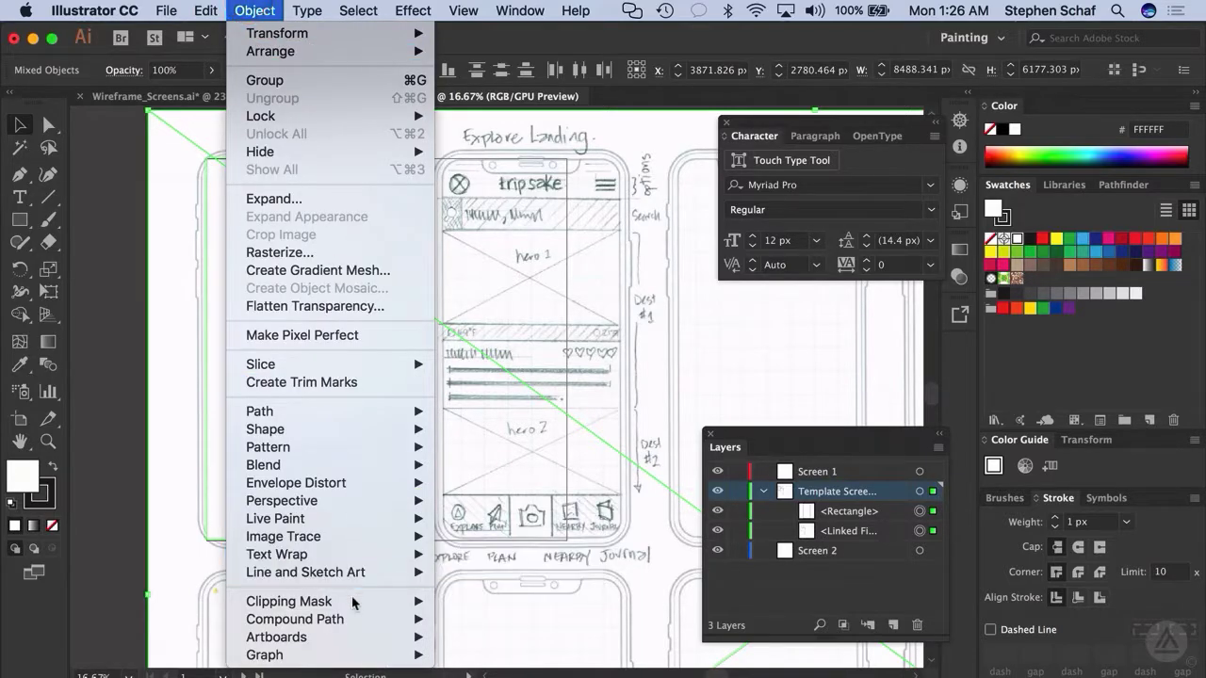
{"action": "mouse_move", "coordinate": [414, 601]}
{"action": "left_click", "coordinate": [463, 602]}
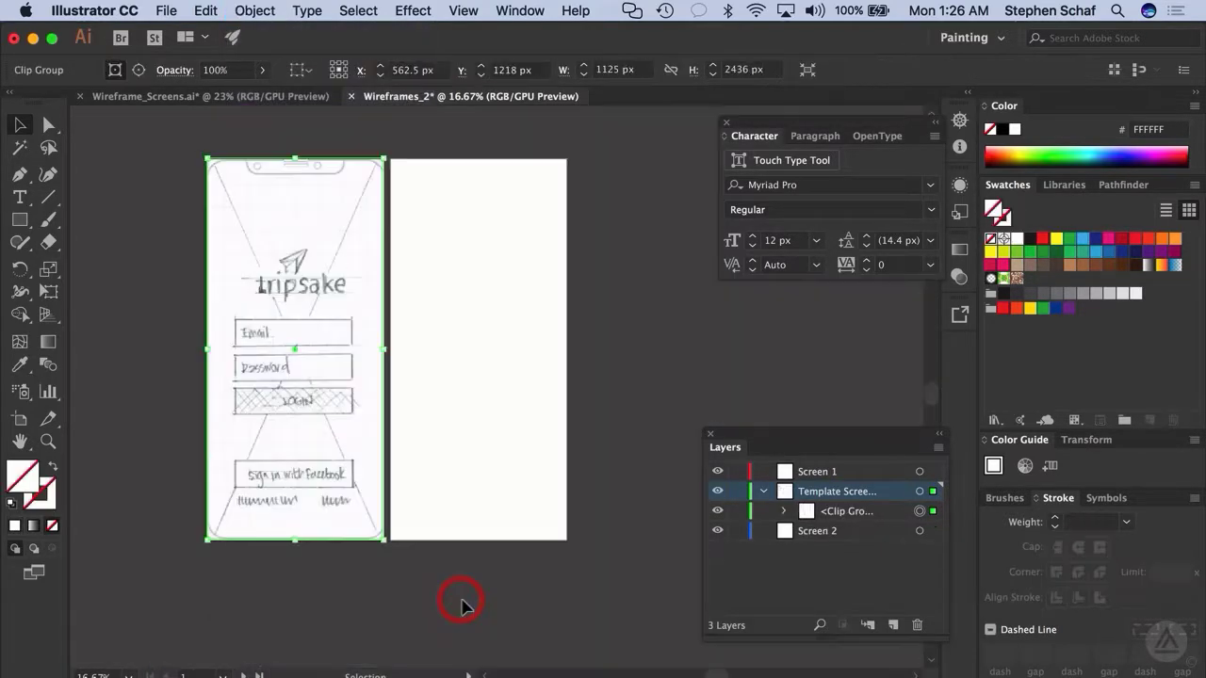
Duplicate the clipped Sign-In sketch horizontally onto the second artboard and cut the copy to the clipboard.
{"action": "scroll", "coordinate": [288, 271], "scroll_direction": "right", "scroll_amount": 1}
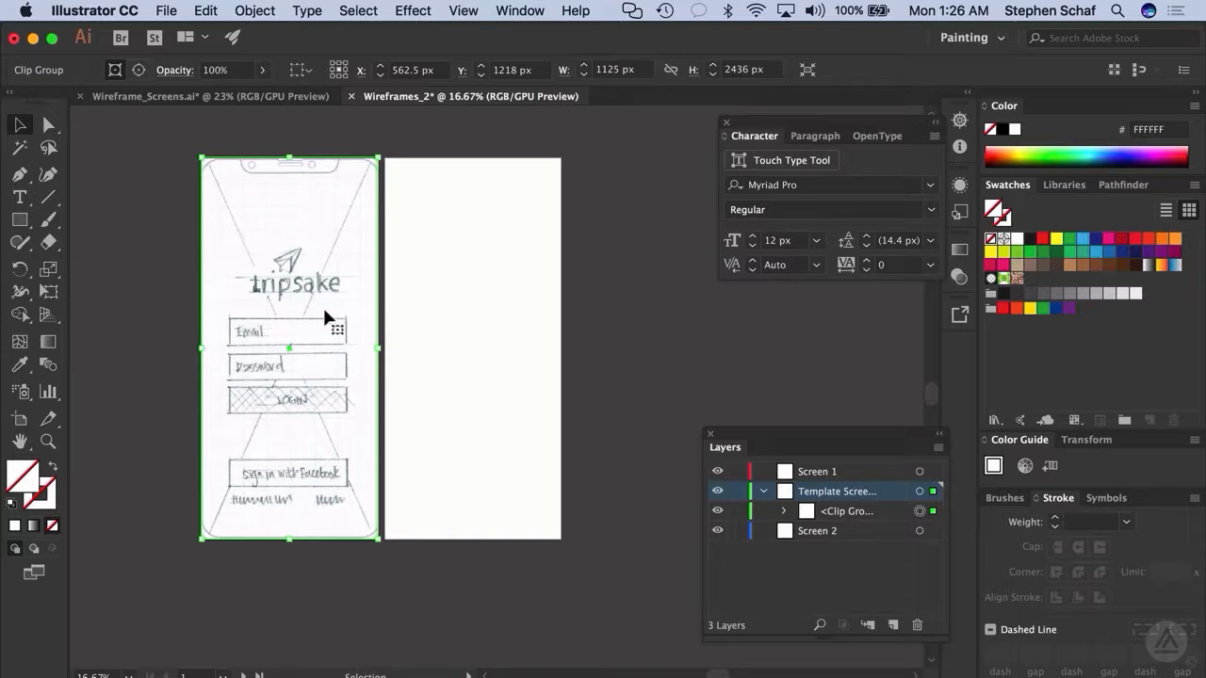
{"action": "left_click_drag", "start_coordinate": [372, 402], "coordinate": [521, 400]}
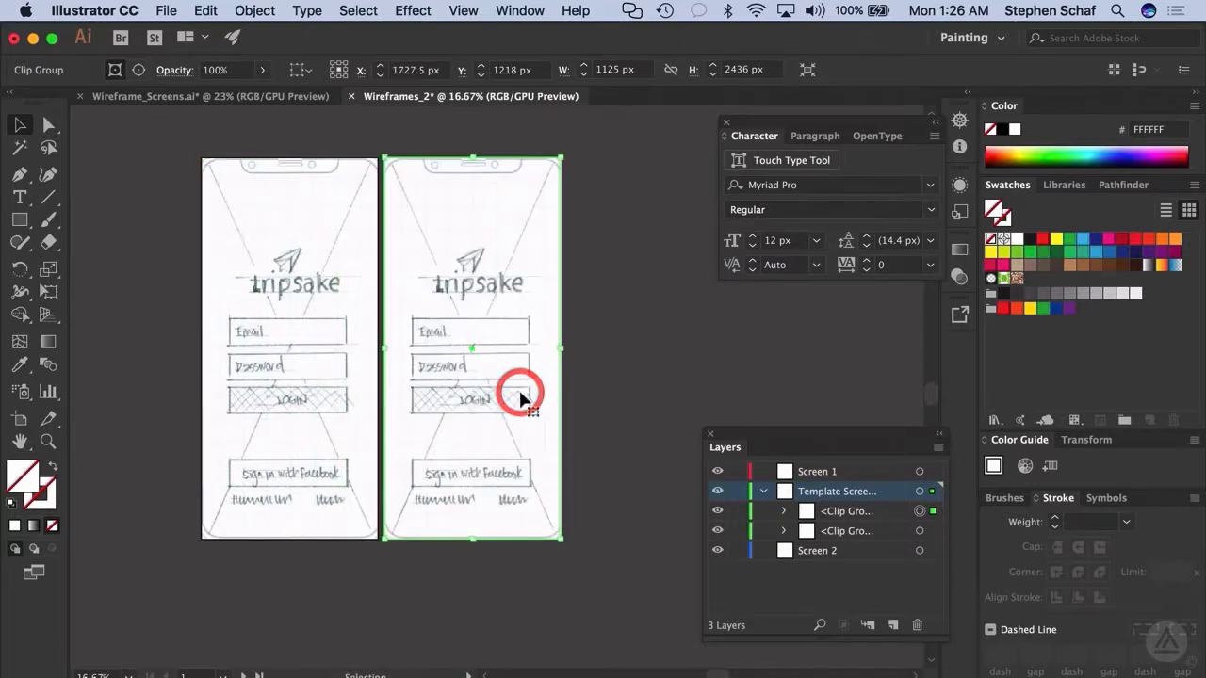
{"action": "key", "text": "a"}
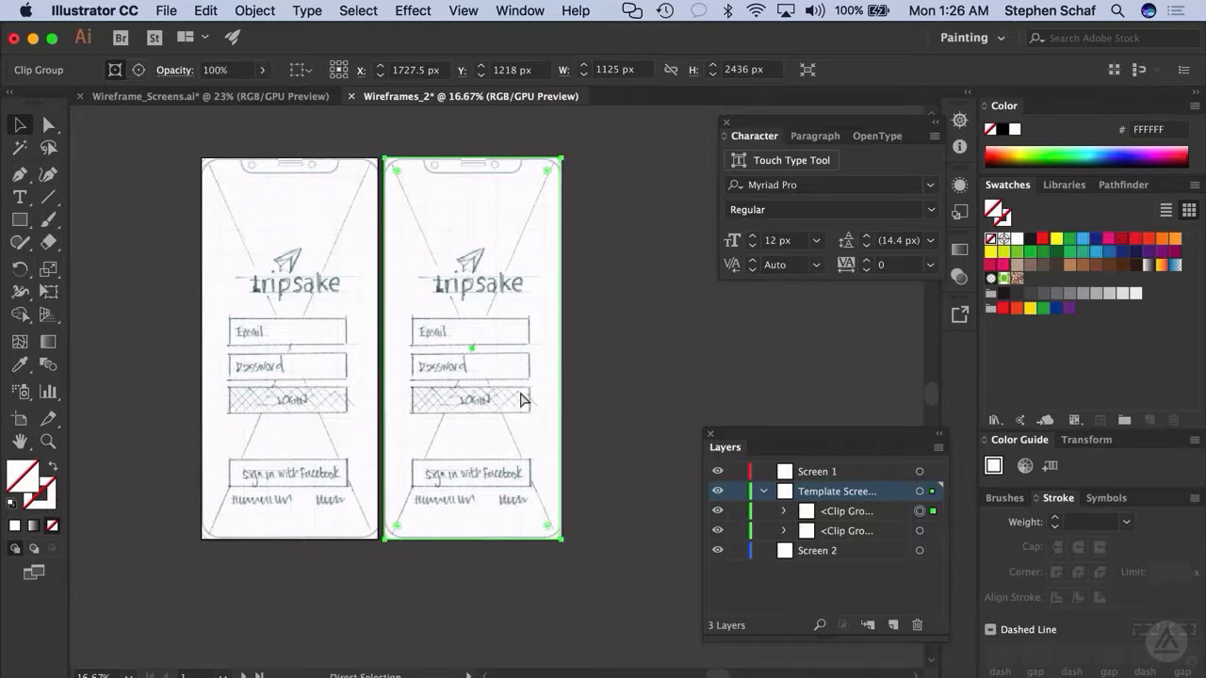
{"action": "key", "text": "Delete"}
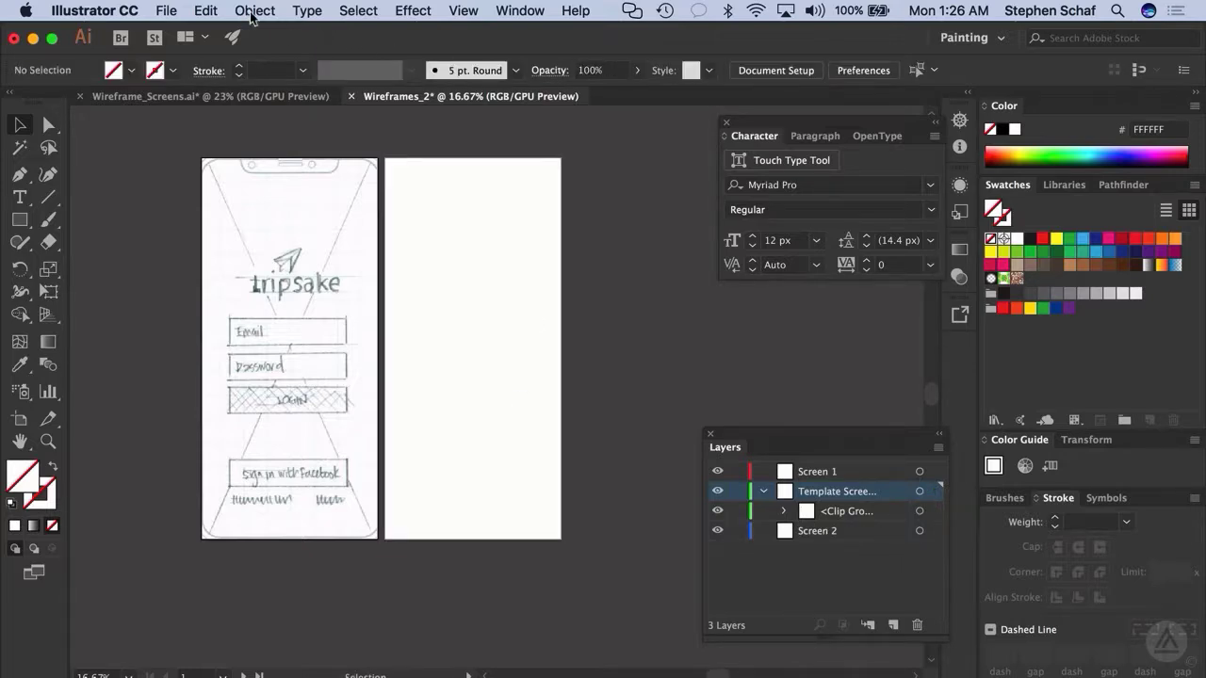
Create a new layer named Template Screen 2 with the default options.
{"action": "left_click", "coordinate": [937, 449]}
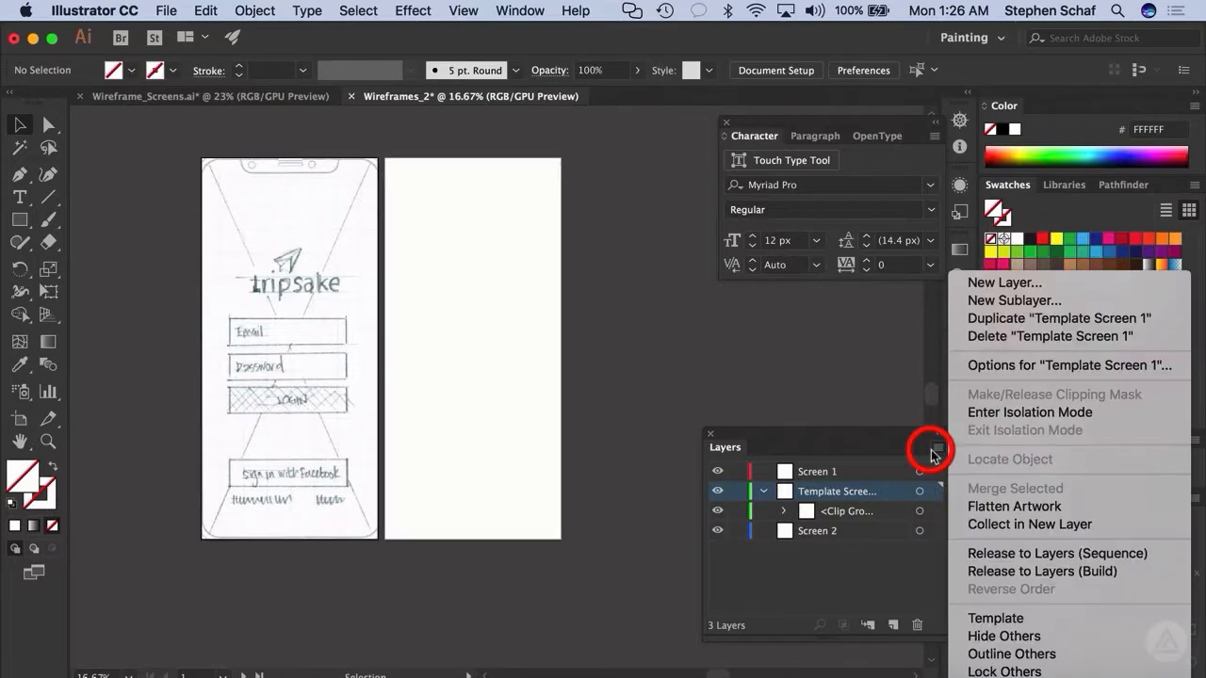
{"action": "left_click", "coordinate": [1001, 279]}
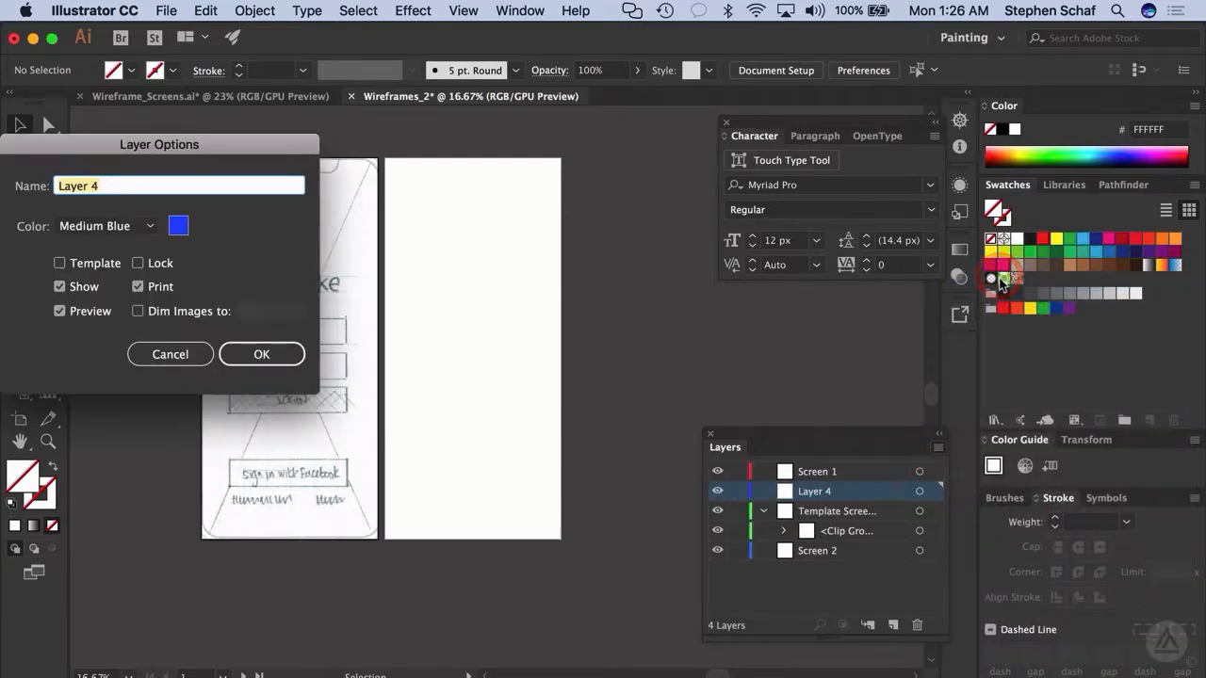
{"action": "type", "text": "Template Screen"}
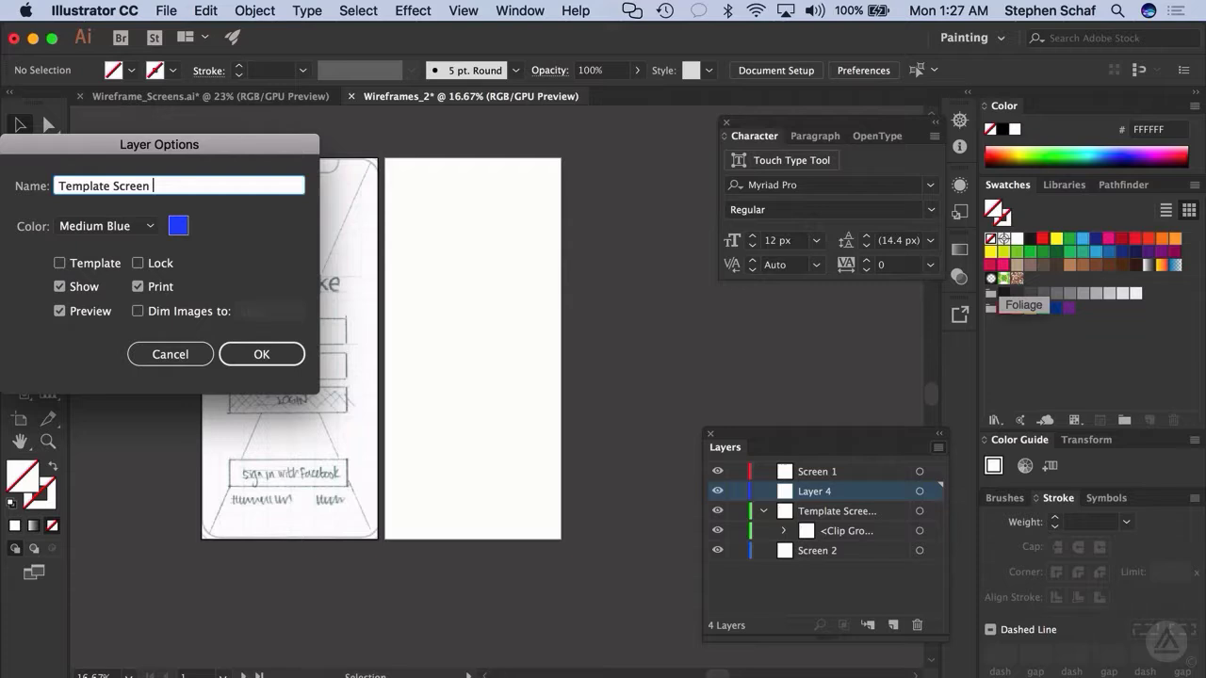
{"action": "key", "text": "Return"}
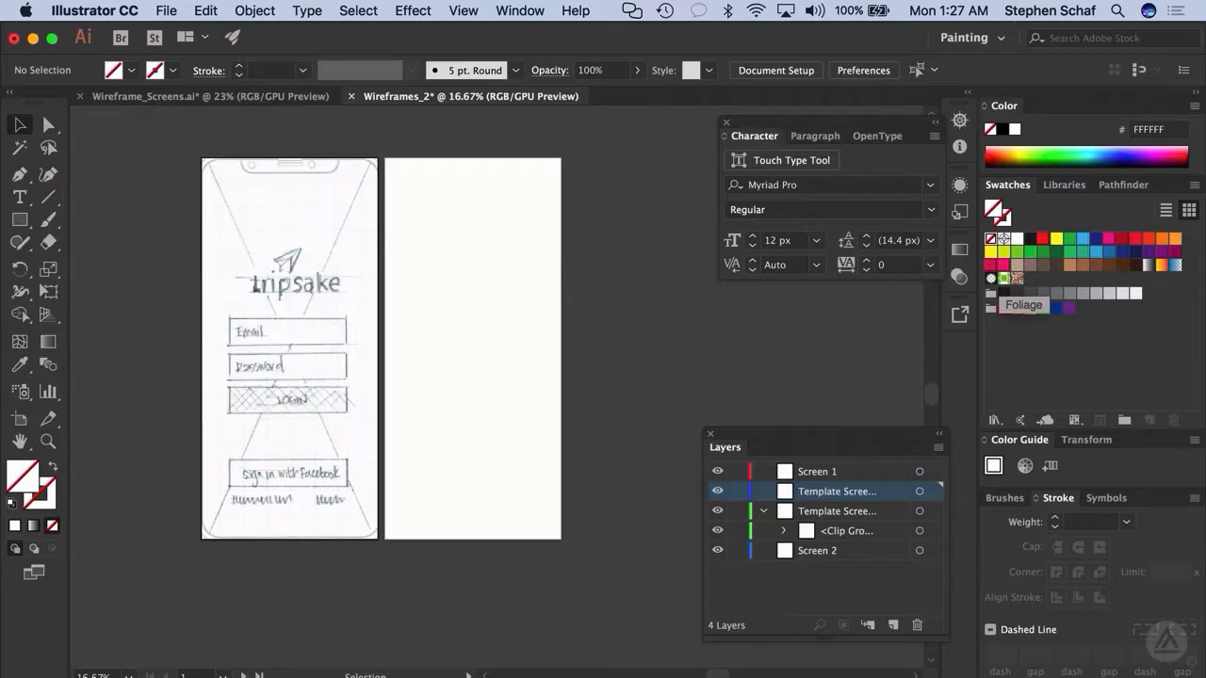
Paste the cut clip group in place on the Template Screen 2 layer, over the second artboard.
{"action": "left_click", "coordinate": [204, 15]}
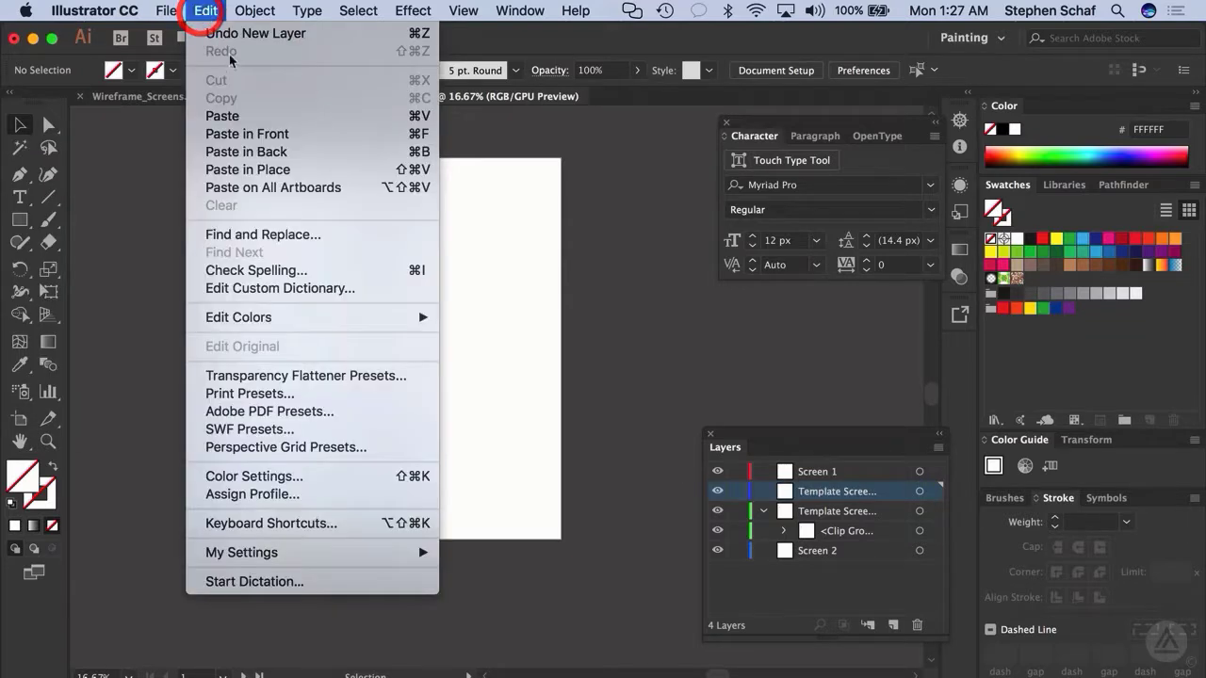
{"action": "left_click", "coordinate": [251, 169]}
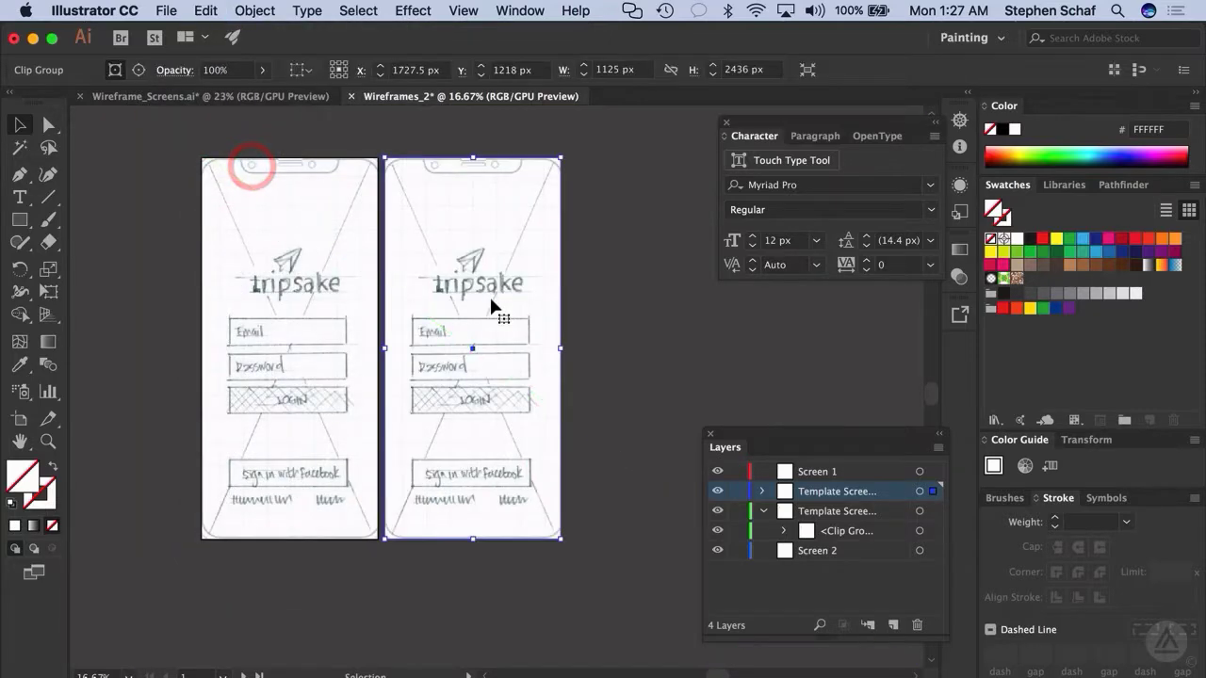
{"action": "left_click", "coordinate": [508, 330]}
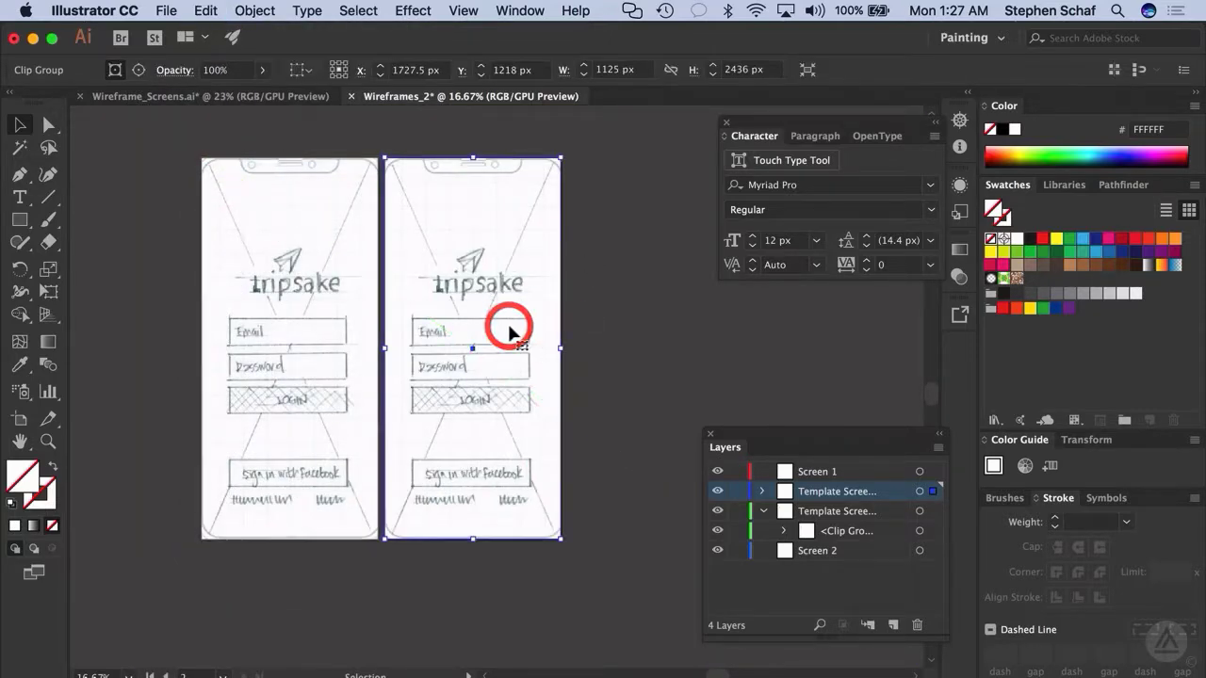
Edit the contents of the second artboard's clipping mask and move its sketch image left toward the Explore Landing phone.
{"action": "left_click", "coordinate": [254, 10]}
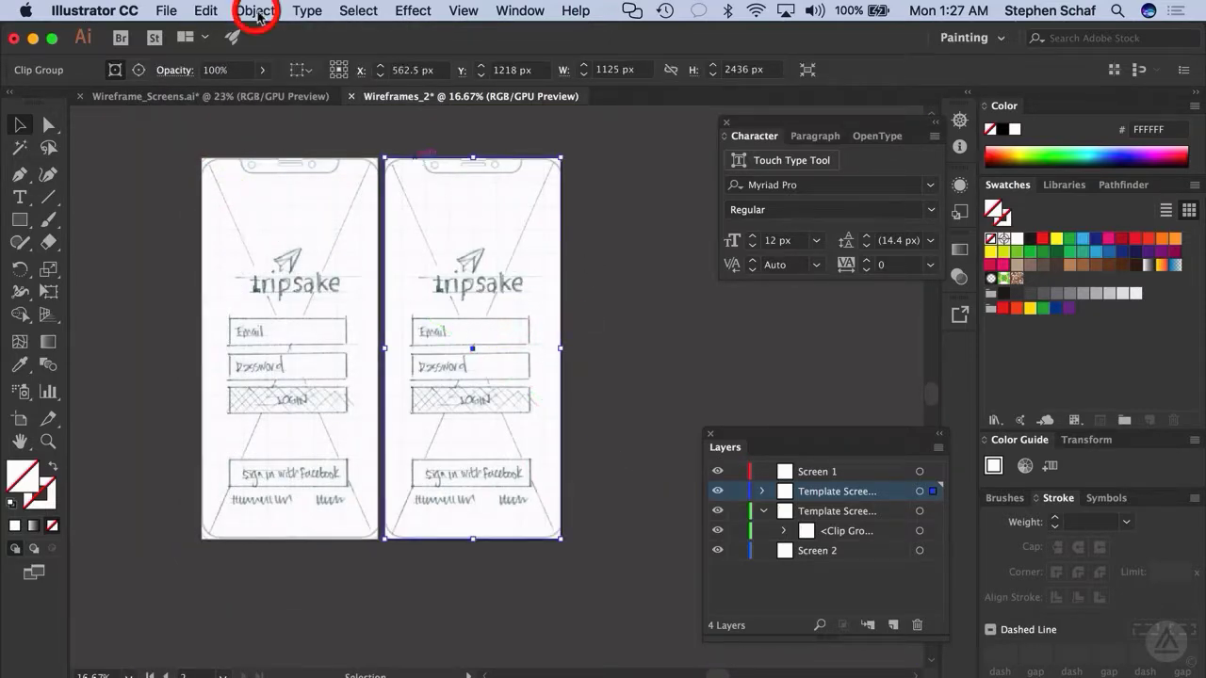
{"action": "mouse_move", "coordinate": [317, 619]}
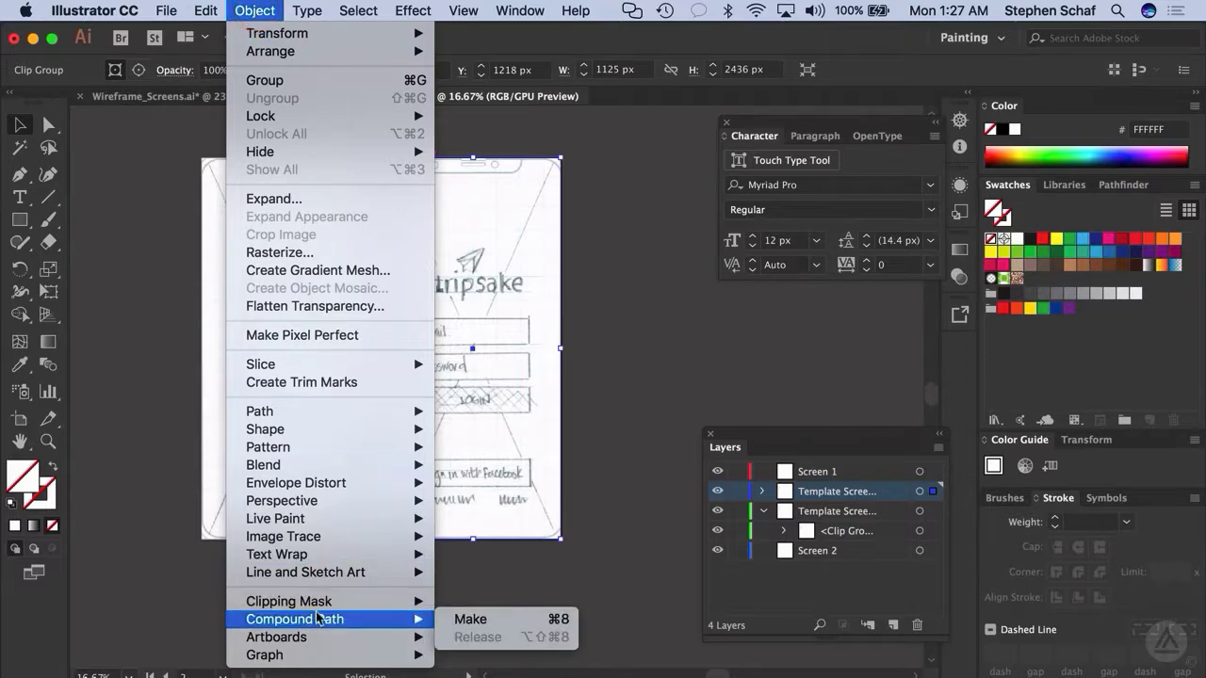
{"action": "left_click", "coordinate": [455, 638]}
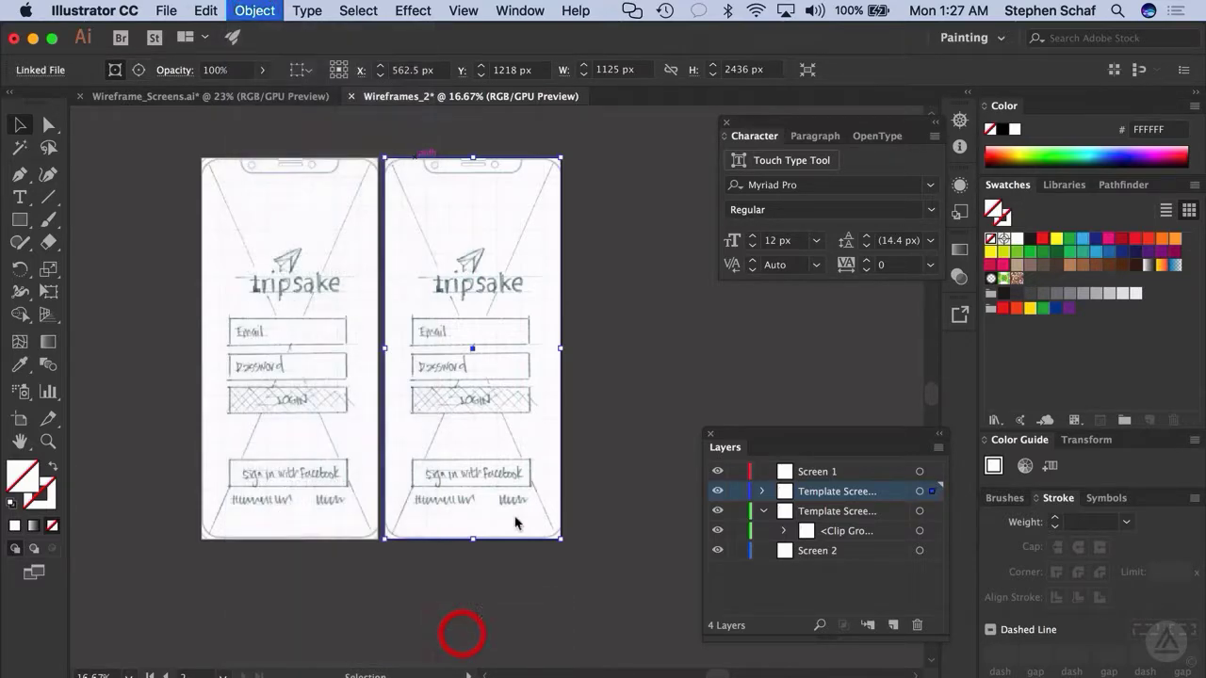
{"action": "left_click_drag", "start_coordinate": [512, 408], "coordinate": [324, 399]}
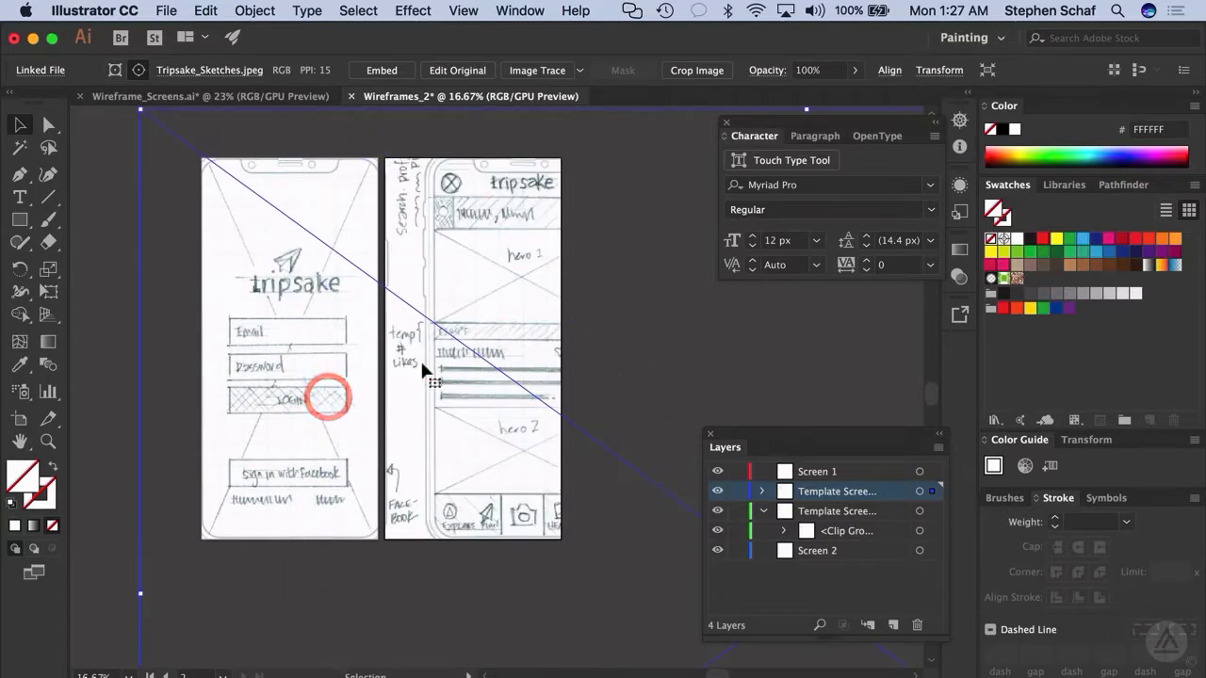
Nudge the masked sketch image left in large increments until the Explore Landing phone fills the second artboard, and deselect it.
{"action": "key", "text": "shift+Left"}
{"action": "key", "text": "shift+Left"}
{"action": "key", "text": "shift+Left"}
{"action": "key", "text": "shift+Left"}
{"action": "key", "text": "shift+Left"}
{"action": "key", "text": "shift+Left"}
{"action": "key", "text": "shift+Left"}
{"action": "key", "text": "shift+Left"}
{"action": "key", "text": "shift+Left"}
{"action": "key", "text": "shift+Left"}
{"action": "key", "text": "shift+Left"}
{"action": "key", "text": "shift+Left"}
{"action": "key", "text": "shift+Left"}
{"action": "key", "text": "shift+Left"}
{"action": "key", "text": "shift+Left"}
{"action": "key", "text": "shift+Left"}
{"action": "key", "text": "shift+Left"}
{"action": "key", "text": "shift+Left"}
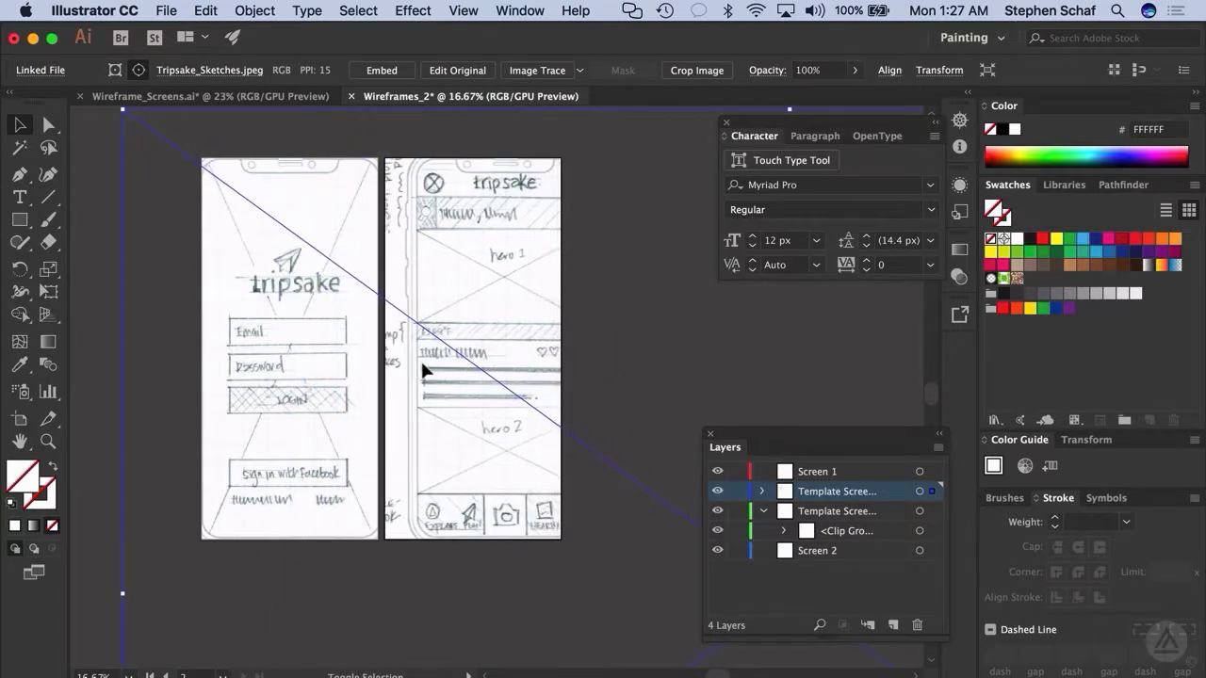
{"action": "key", "text": "shift+Left"}
{"action": "key", "text": "shift+Left"}
{"action": "key", "text": "shift+Left"}
{"action": "key", "text": "shift+Left"}
{"action": "key", "text": "shift+Left"}
{"action": "key", "text": "shift+Left"}
{"action": "key", "text": "shift+Left"}
{"action": "key", "text": "shift+Left"}
{"action": "key", "text": "shift+Left"}
{"action": "key", "text": "shift+Left"}
{"action": "key", "text": "shift+Left"}
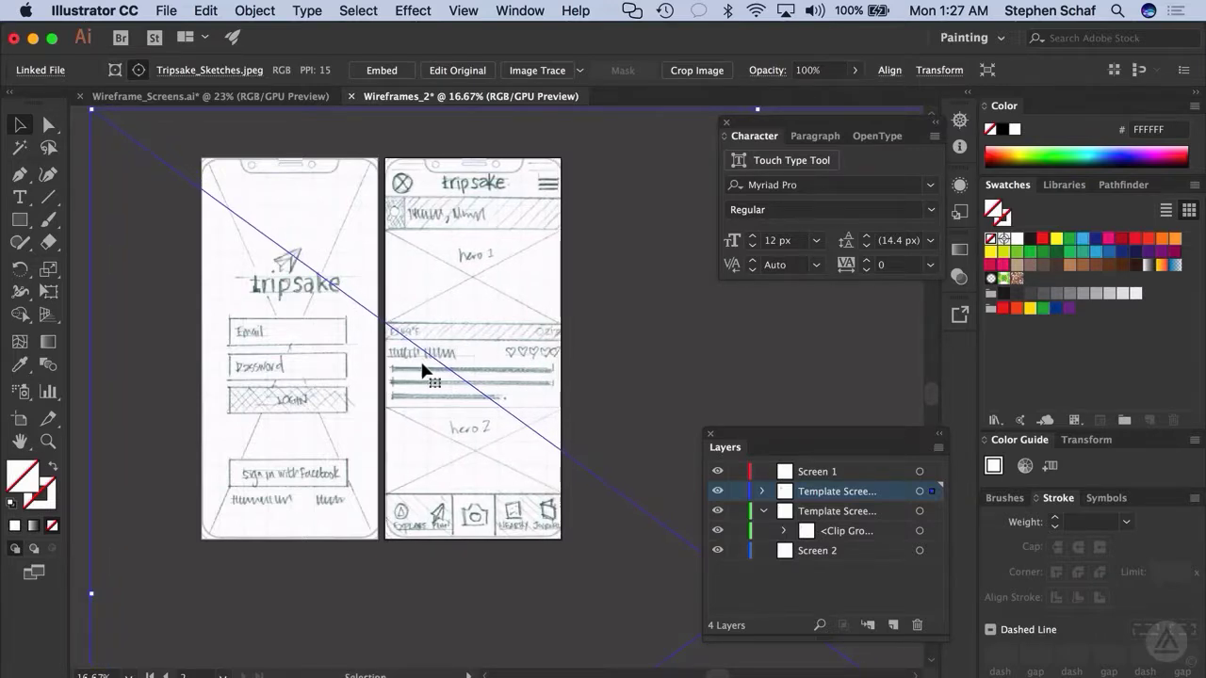
{"action": "key", "text": "shift+Left"}
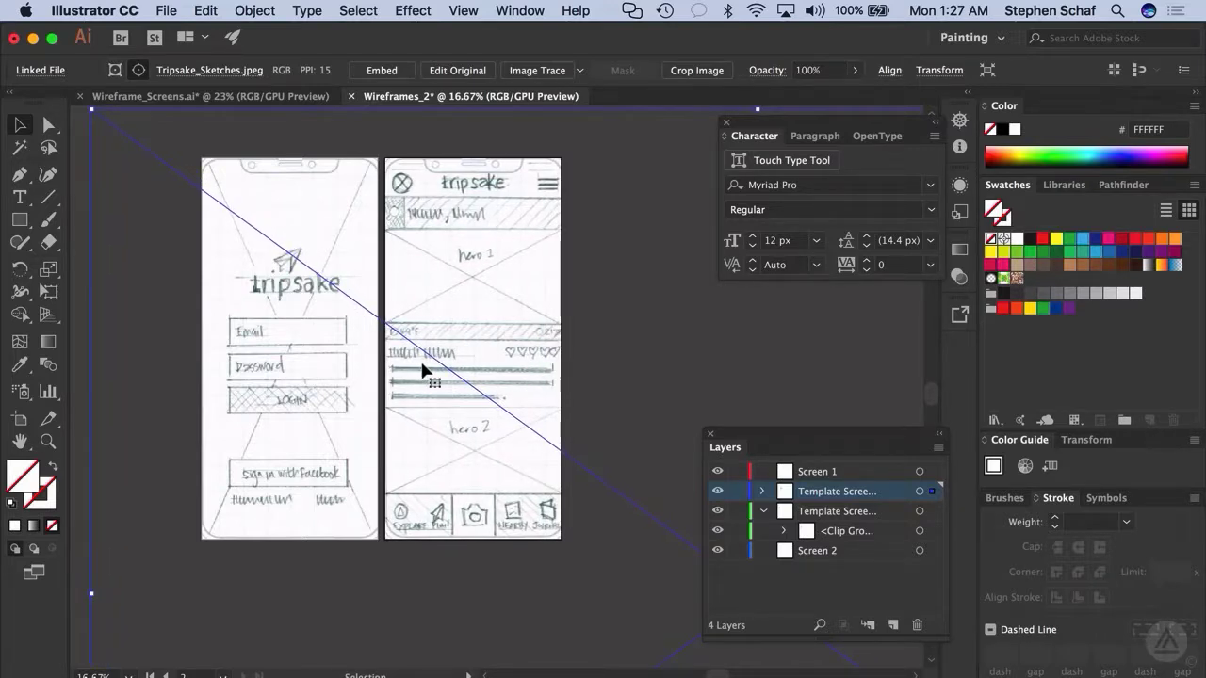
{"action": "left_click", "coordinate": [79, 223]}
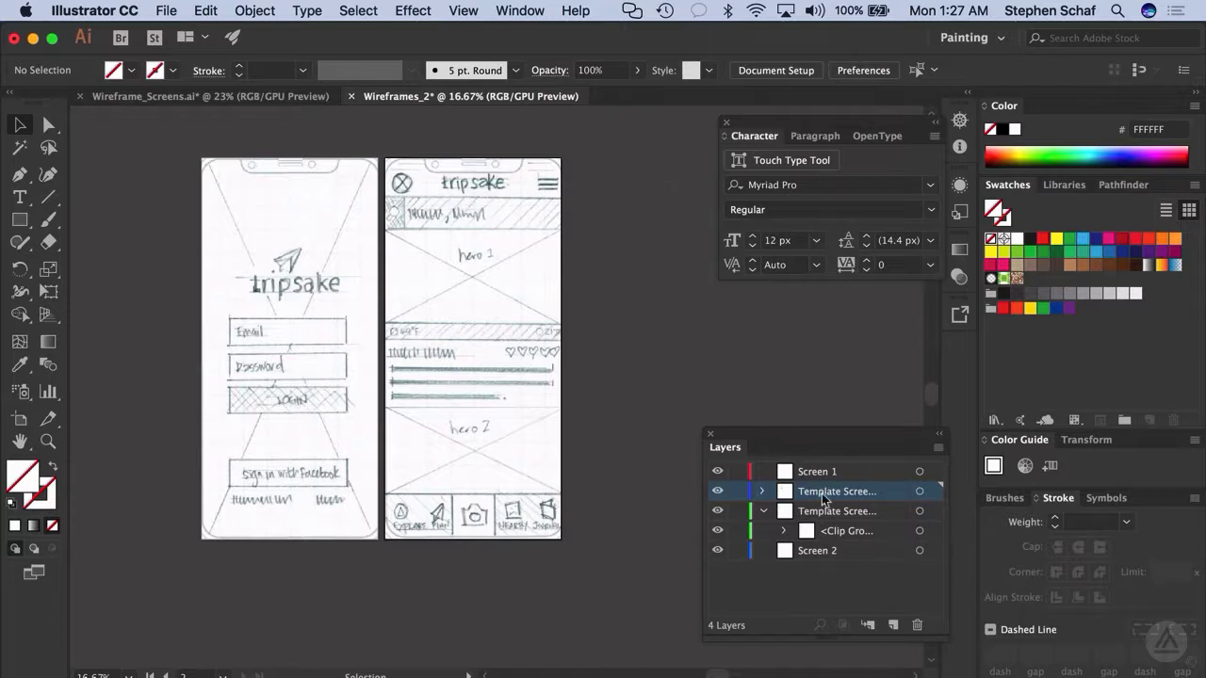
Collapse the Template Screen 1 layer, move Template Screen 2 below Screen 2, and widen the layer list to show full names.
{"action": "left_click", "coordinate": [763, 512]}
{"action": "left_click", "coordinate": [823, 498]}
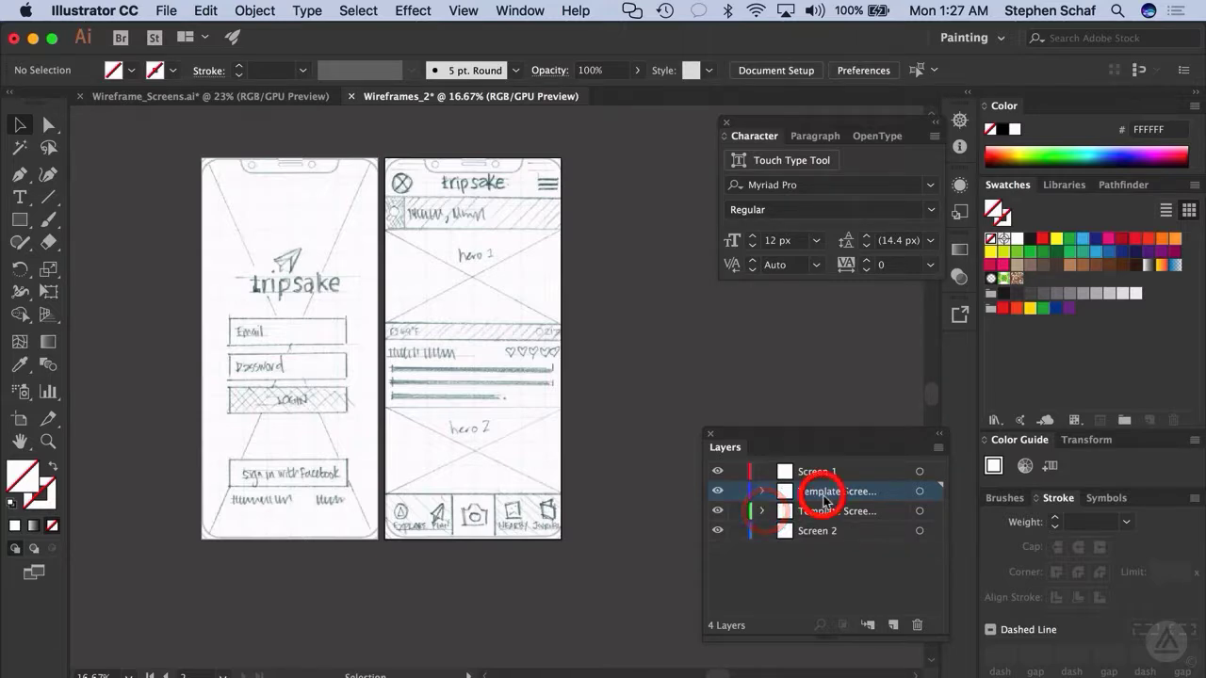
{"action": "left_click_drag", "start_coordinate": [822, 499], "coordinate": [825, 545]}
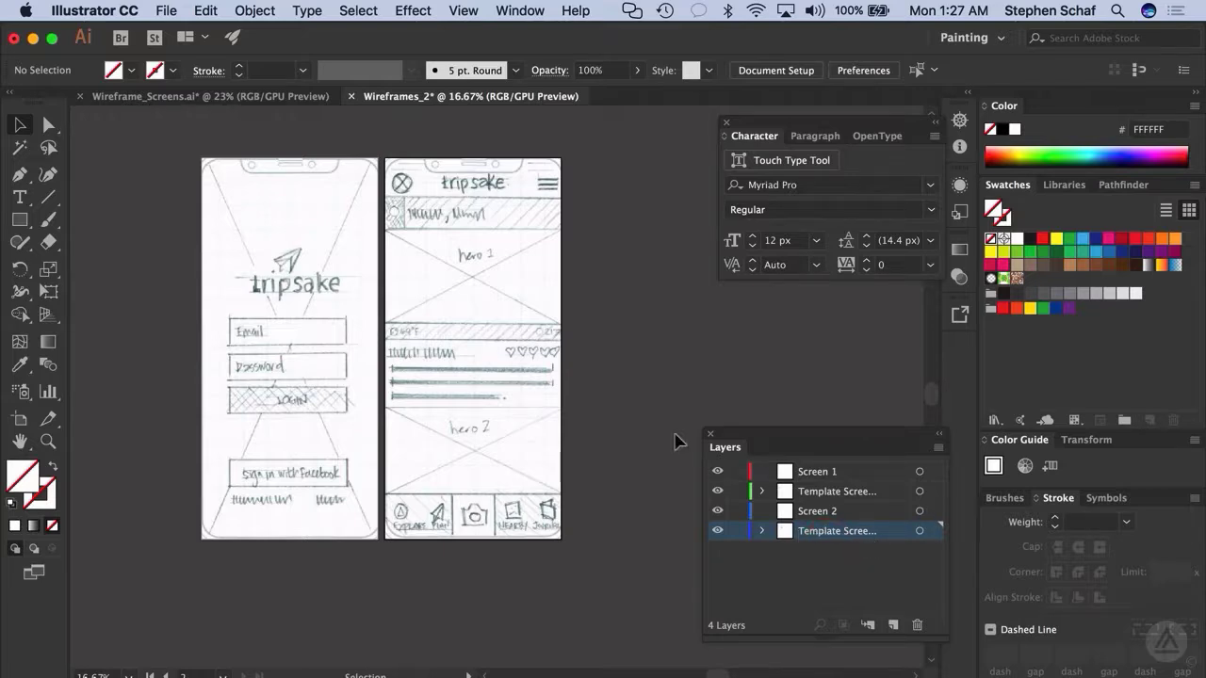
{"action": "left_click_drag", "start_coordinate": [705, 473], "coordinate": [620, 471]}
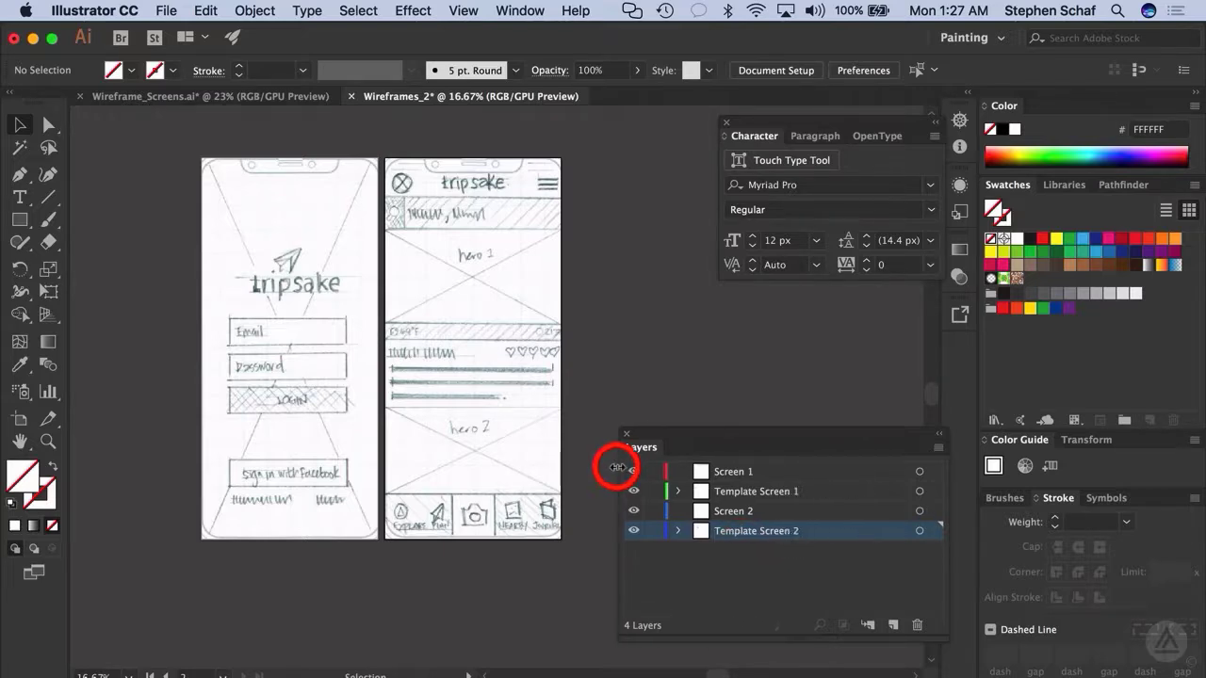
Check the template layers by hiding and reshowing Template Screen 2 and Template Screen 1 in turn.
{"action": "left_click", "coordinate": [633, 530]}
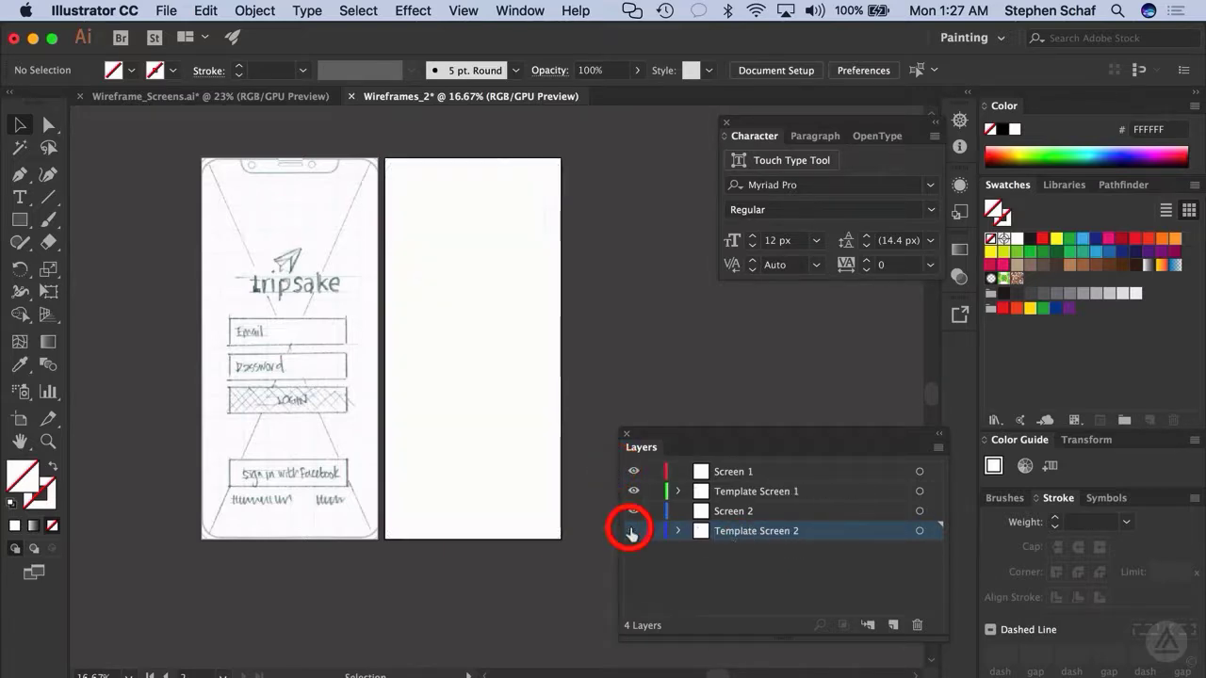
{"action": "left_click", "coordinate": [633, 531]}
{"action": "left_click", "coordinate": [633, 491]}
{"action": "left_click", "coordinate": [633, 491]}
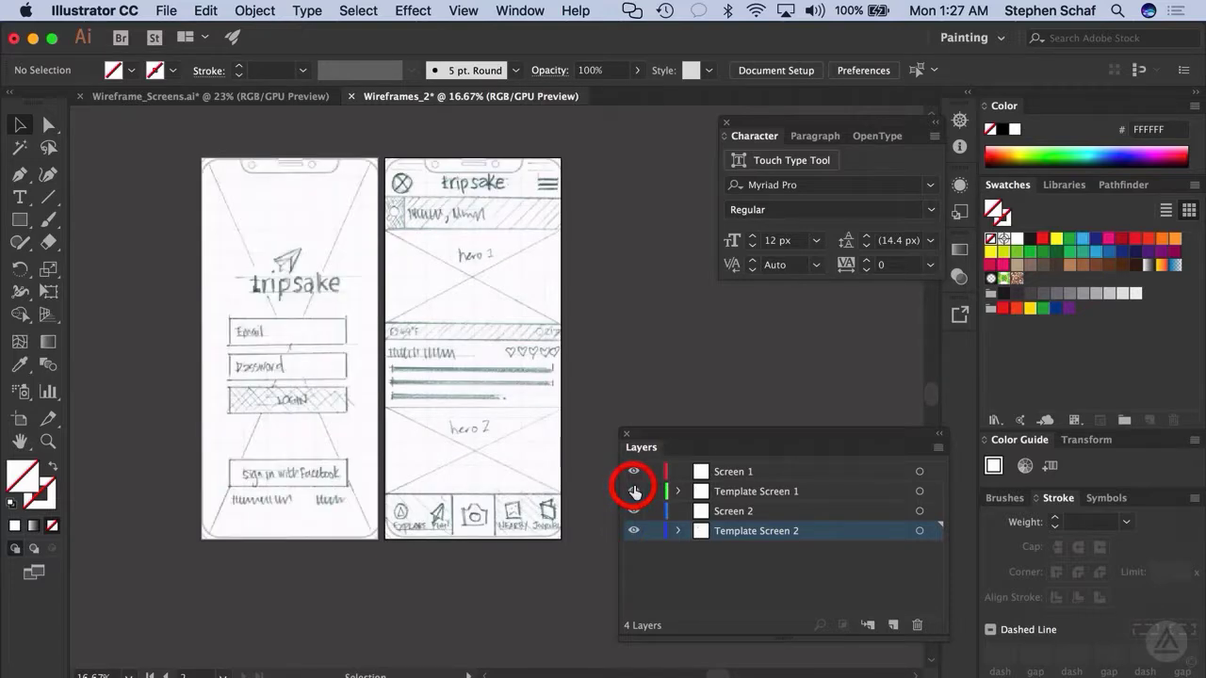
Lock the Template Screen 1 and Template Screen 2 layers, and make Screen 1 active for drawing with the Rectangle tool.
{"action": "left_click", "coordinate": [654, 491]}
{"action": "left_click", "coordinate": [653, 530]}
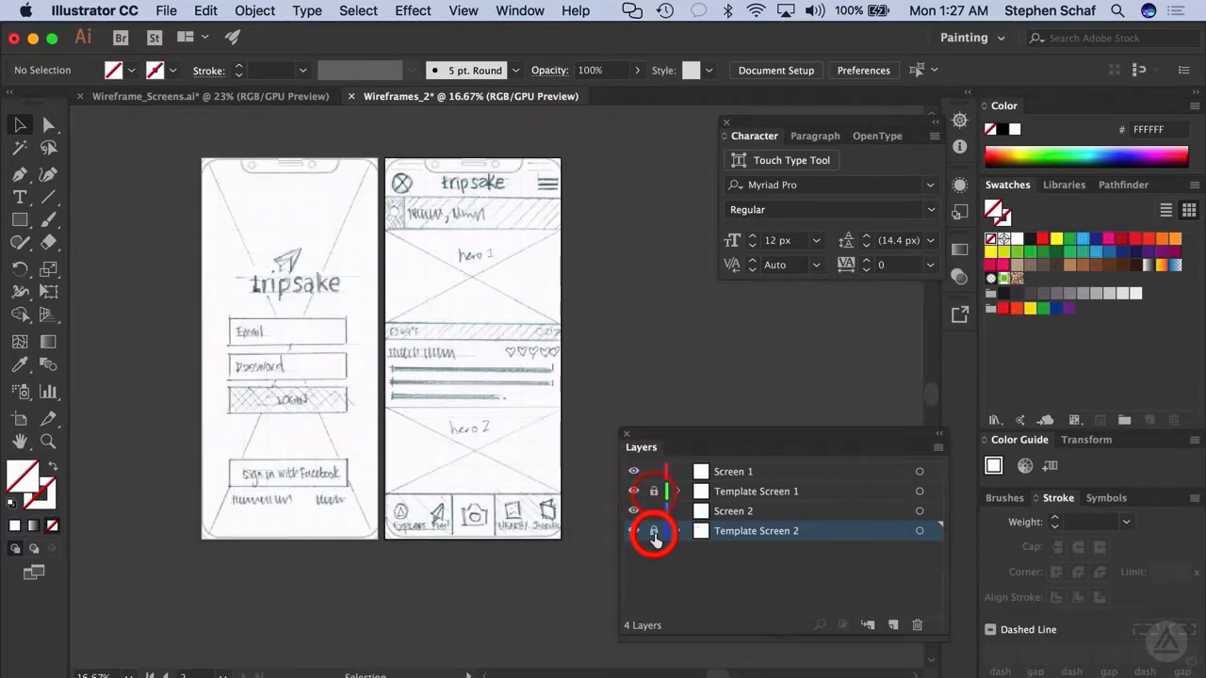
{"action": "left_click", "coordinate": [729, 477]}
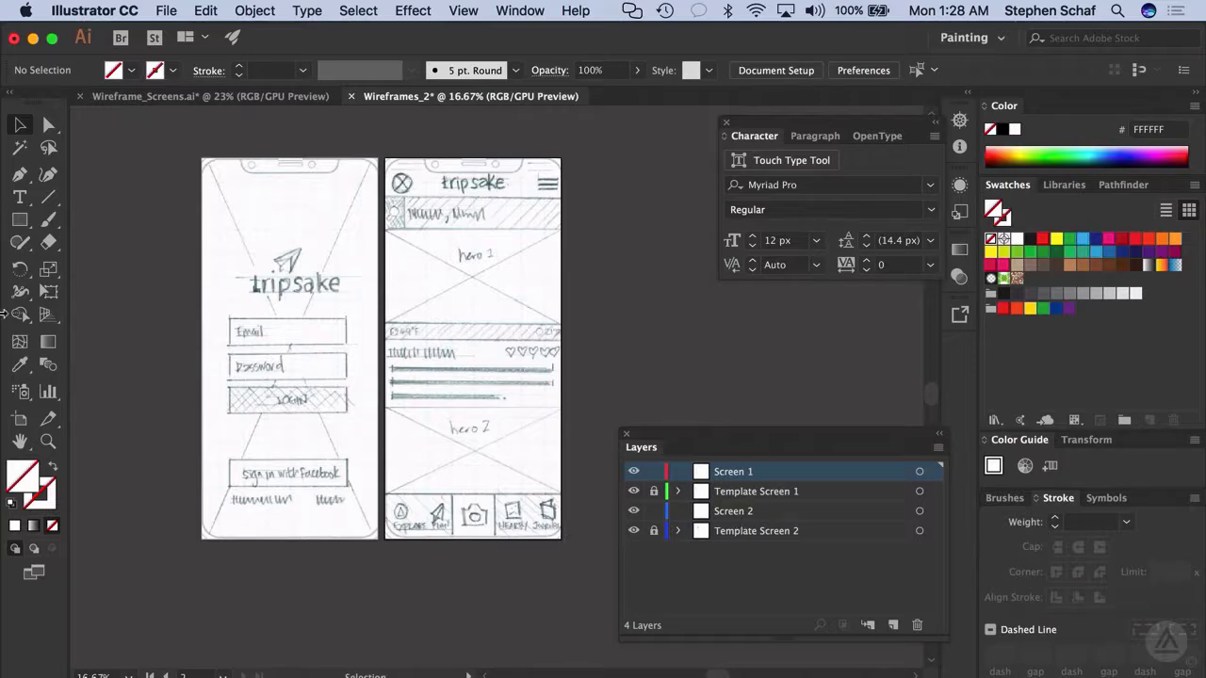
{"action": "left_click", "coordinate": [19, 219]}
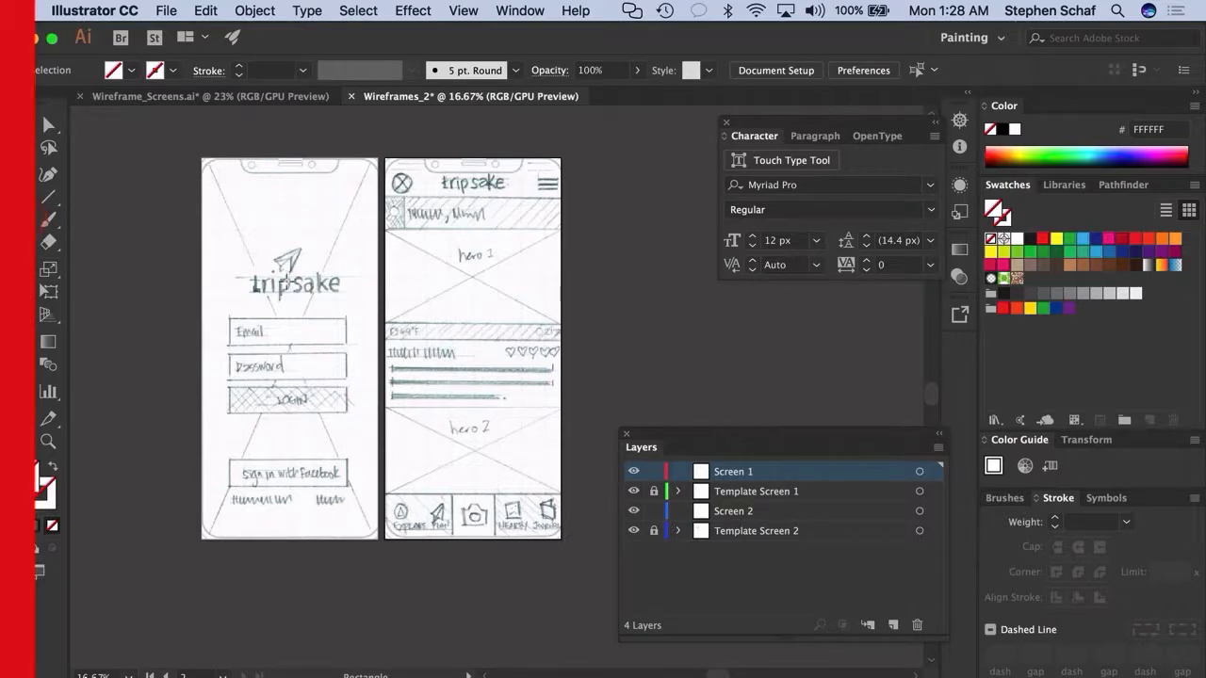